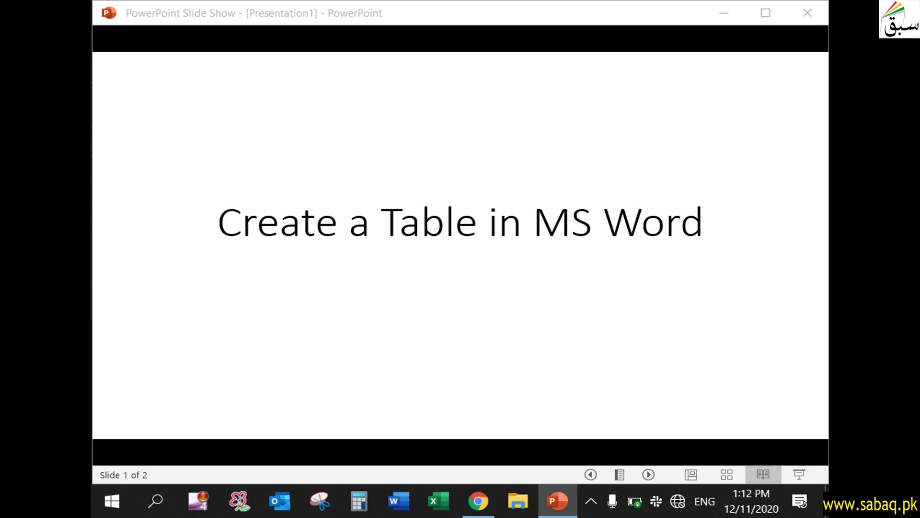
- Advance the slide show through the table topics up to Quick Tables, then switch to Word
key(Right)
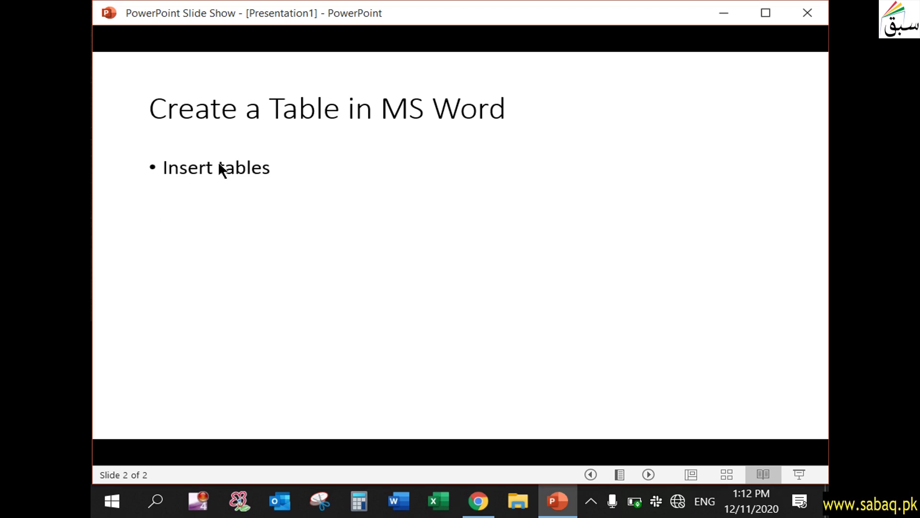
key(Right)
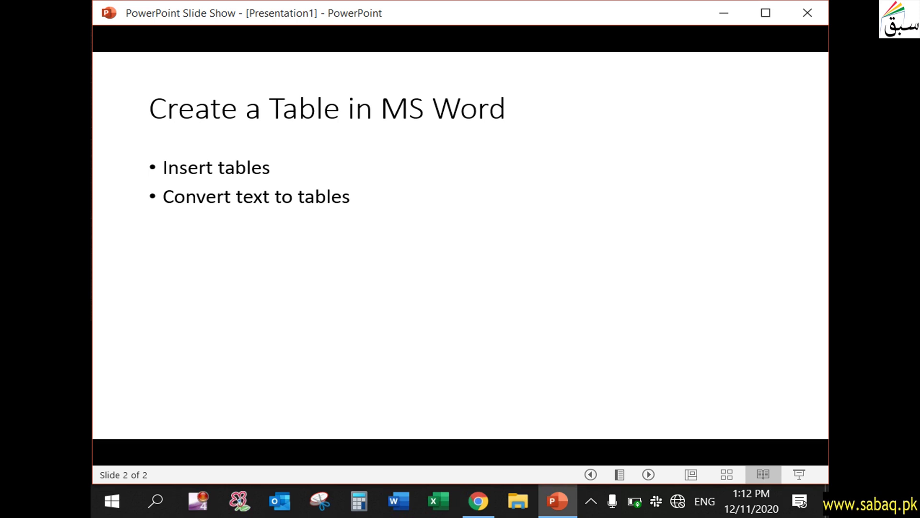
key(Right)
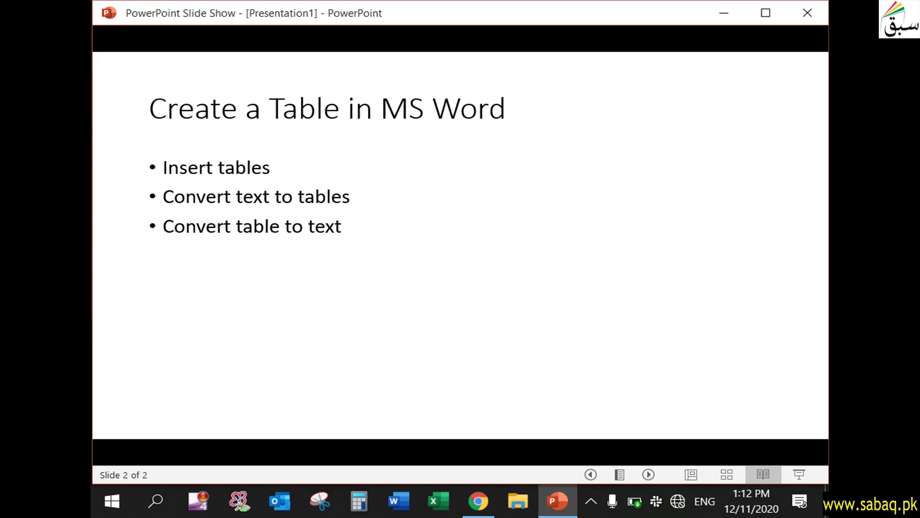
key(Right)
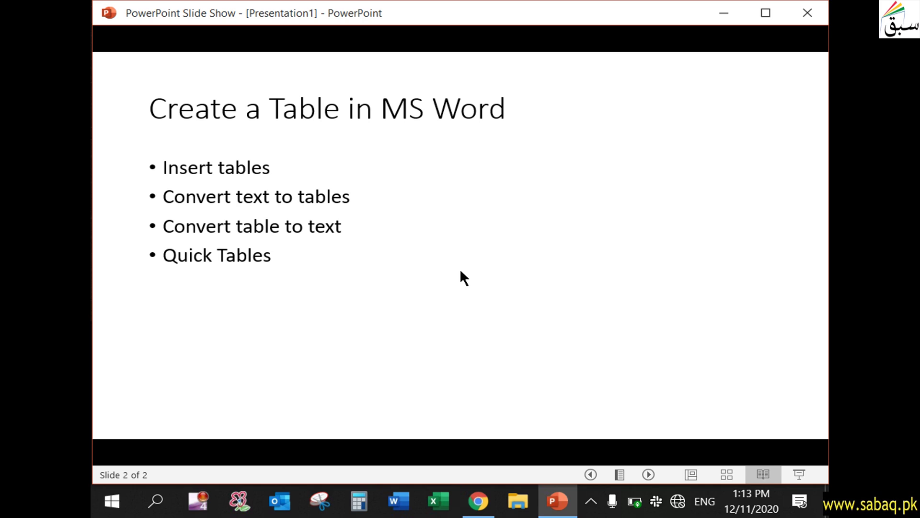
key(alt+Tab)
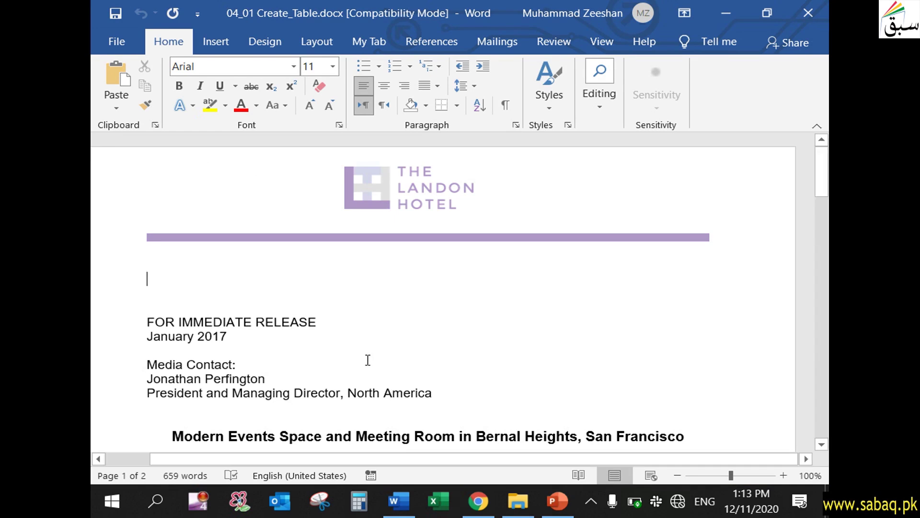
- Select the tab-separated events list and turn on Show/Hide ¶ formatting marks
scroll(374, 340, down, 2)
scroll(376, 342, down, 3)
scroll(377, 341, down, 2)
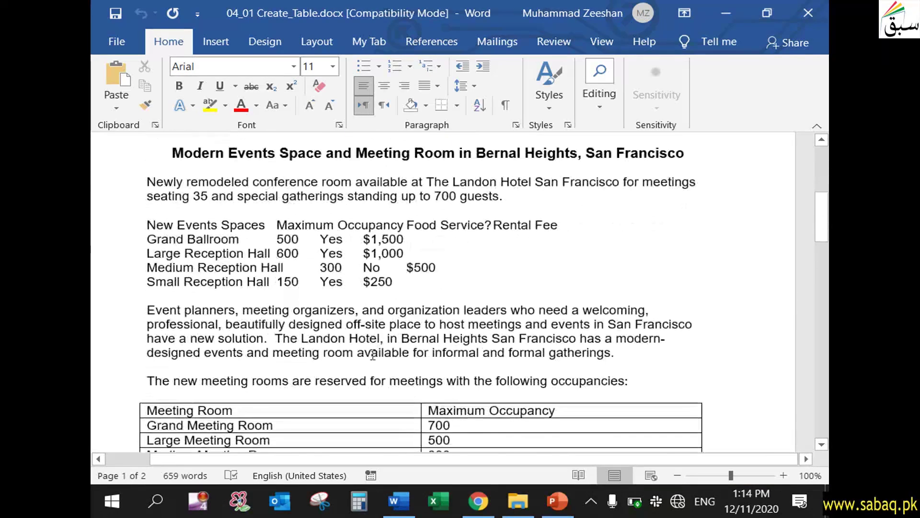
click(148, 225)
drag(153, 226, 417, 277)
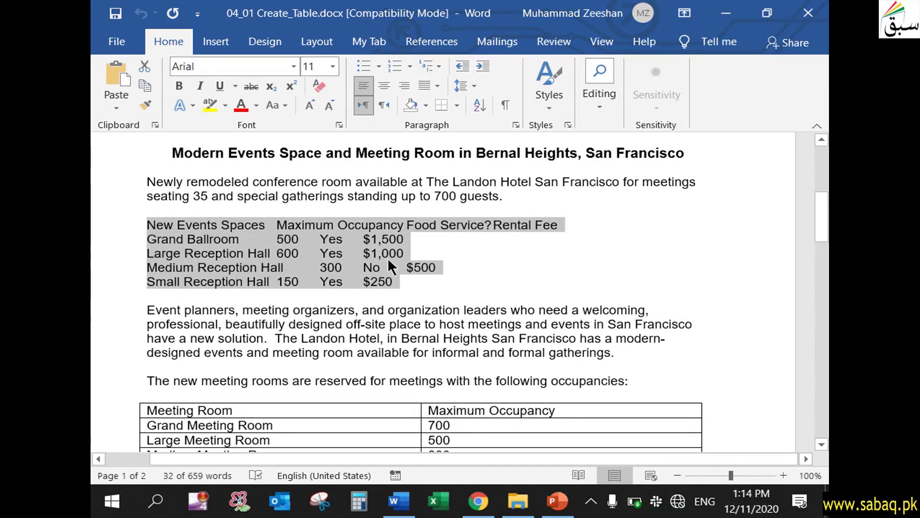
click(405, 288)
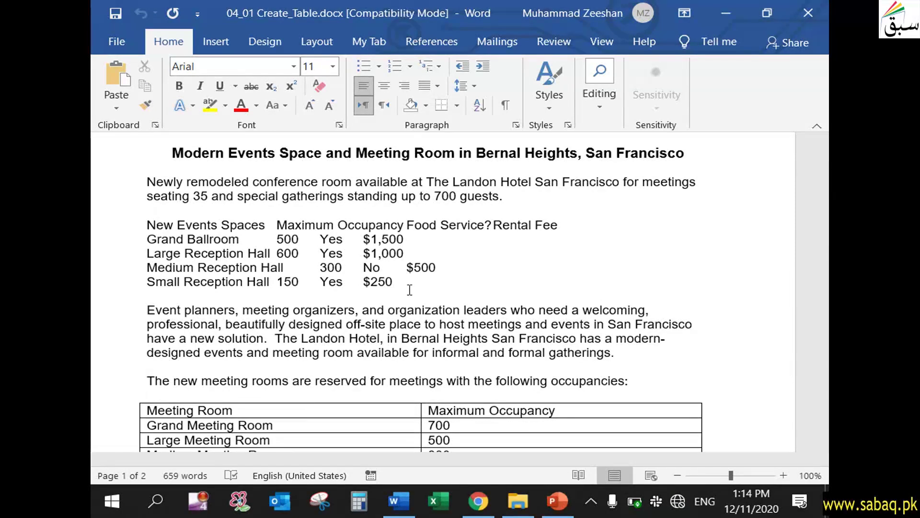
mouse_move(145, 224)
mouse_down()
mouse_move(426, 266)
mouse_move(433, 286)
mouse_up()
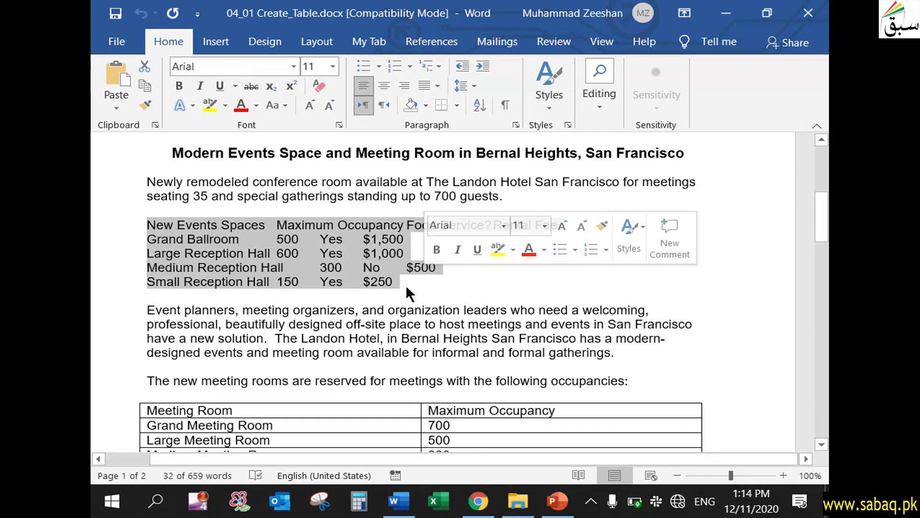
click(506, 105)
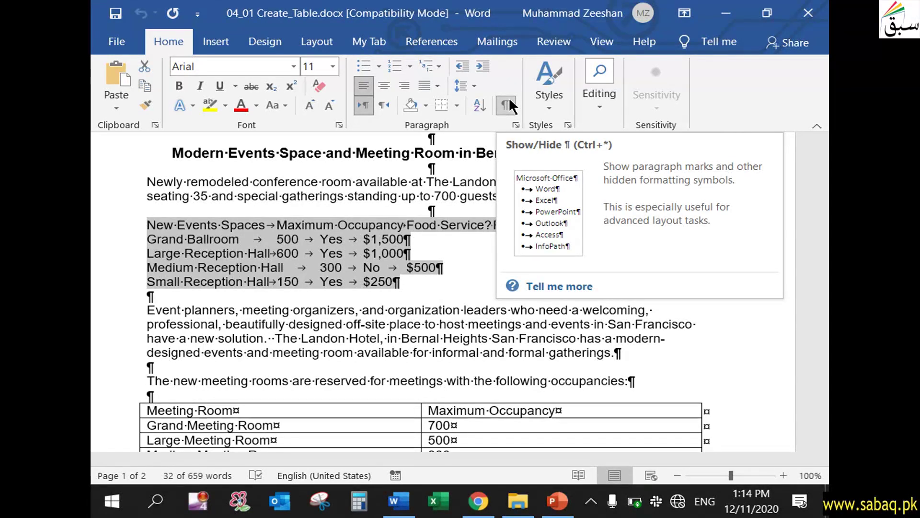
- Reselect the whole events list and toggle formatting marks off and back on
click(438, 255)
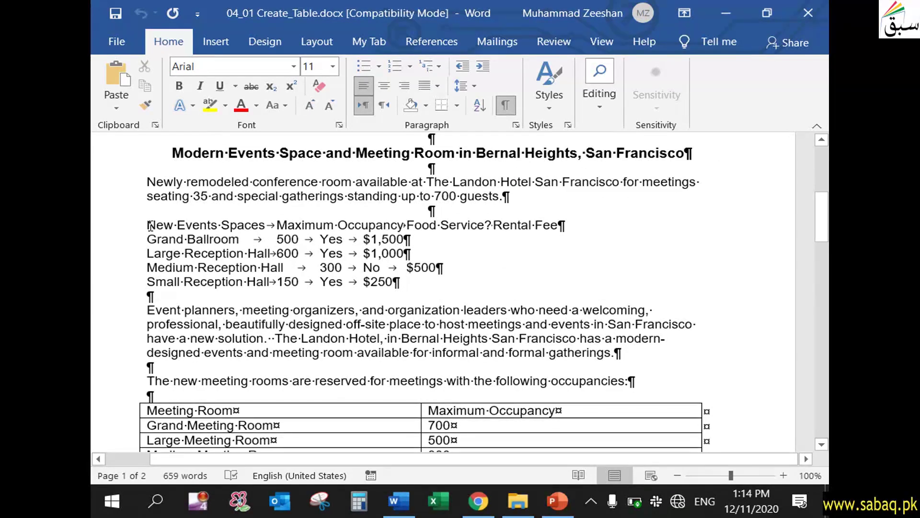
drag(147, 225, 535, 225)
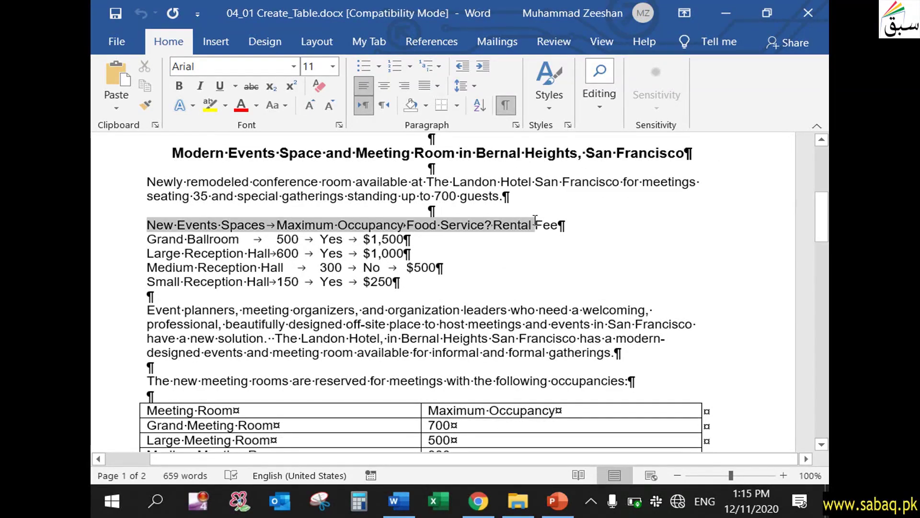
click(417, 242)
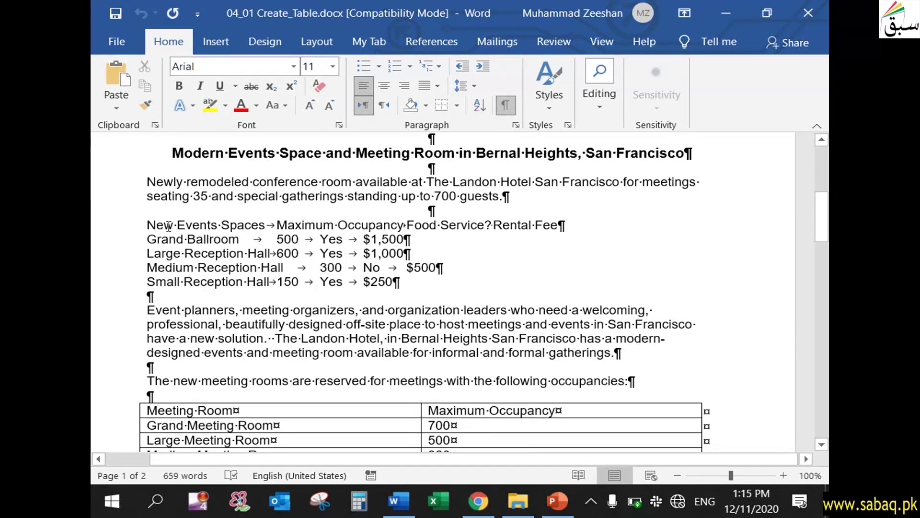
drag(147, 226, 420, 278)
click(506, 105)
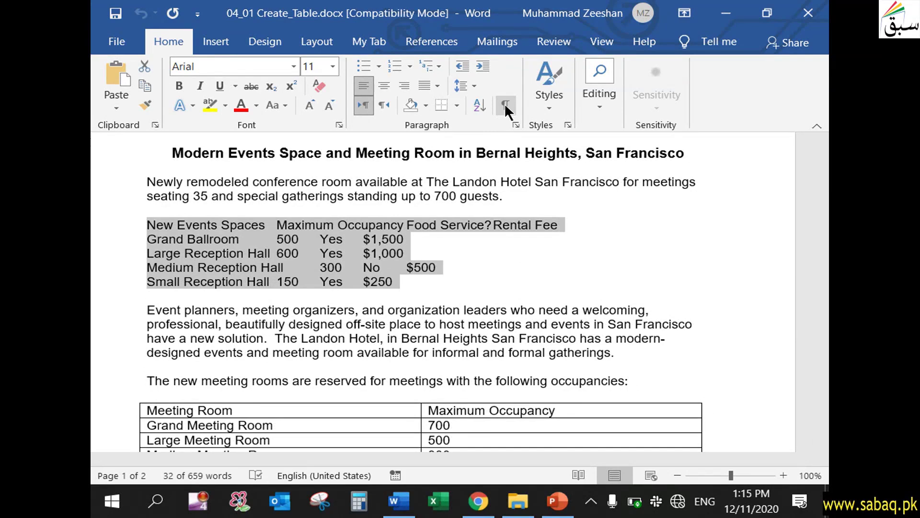
click(506, 106)
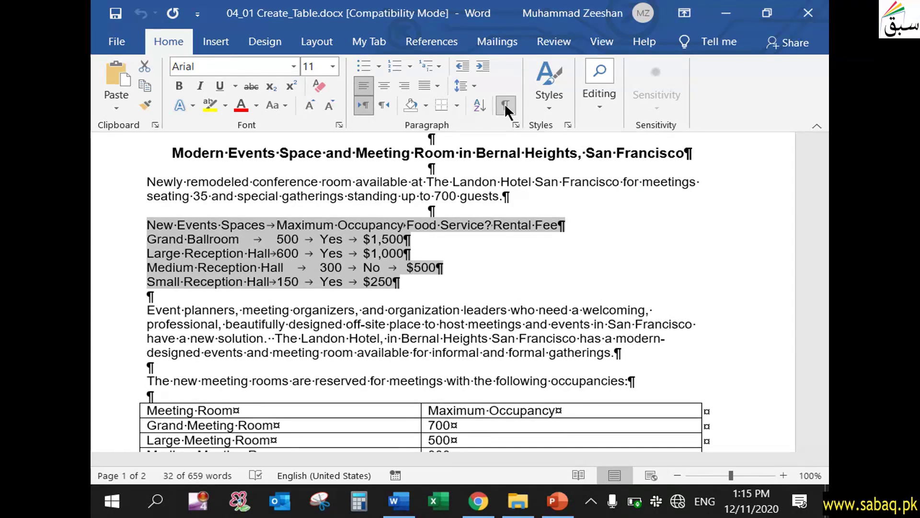
- Highlight the tab character separating 500 and Yes in the events list
click(307, 241)
double_click(306, 241)
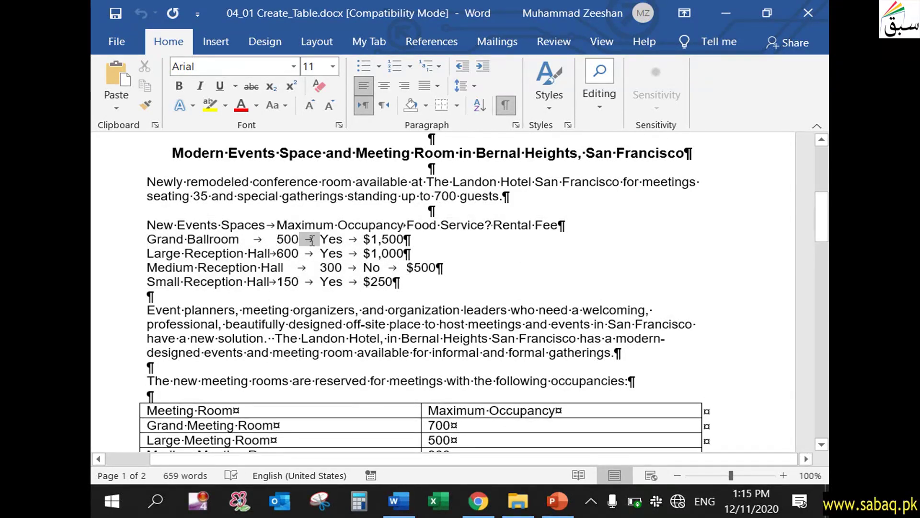
key(Down)
drag(304, 241, 314, 240)
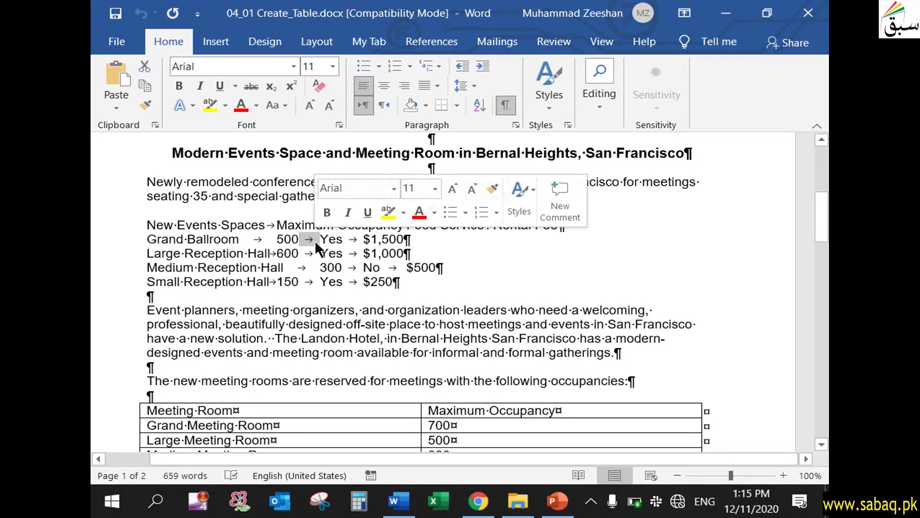
mouse_move(277, 240)
mouse_down()
mouse_move(342, 238)
mouse_move(299, 240)
mouse_up()
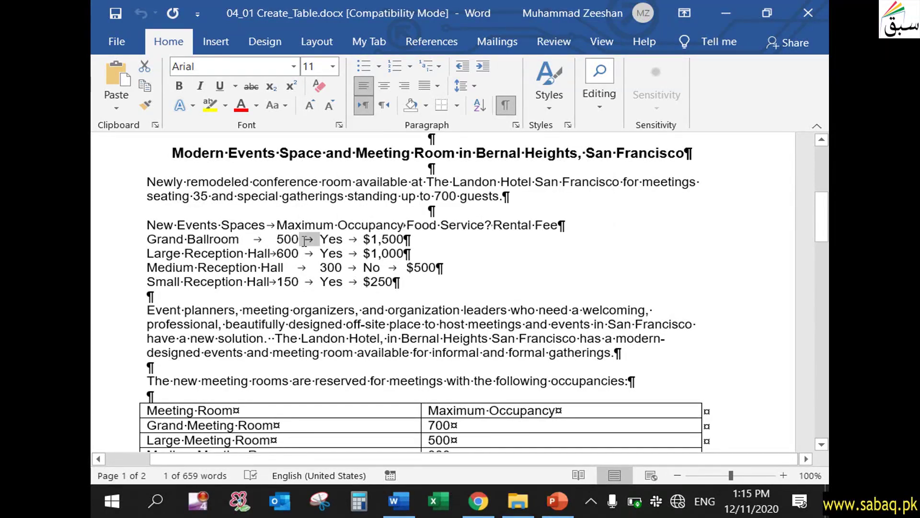
click(323, 249)
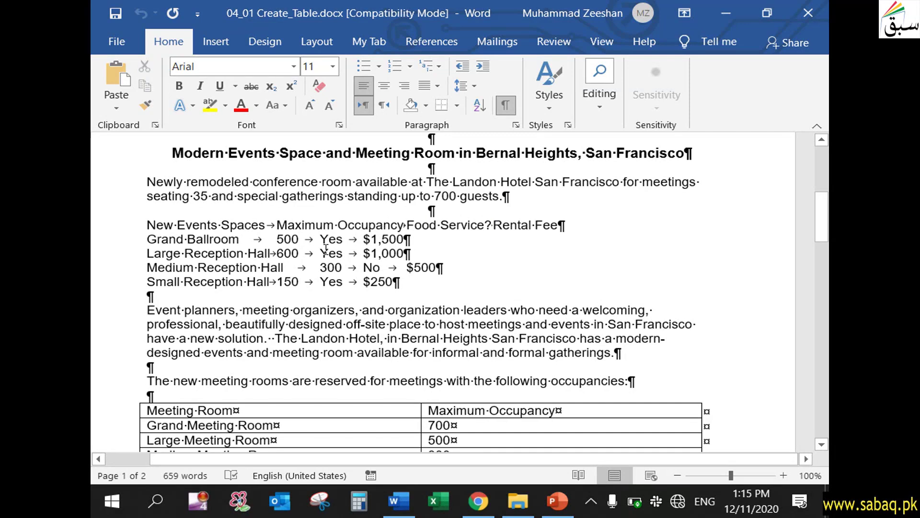
- Hide the formatting marks and reselect the five tab-separated lines of the events list
drag(148, 225, 417, 280)
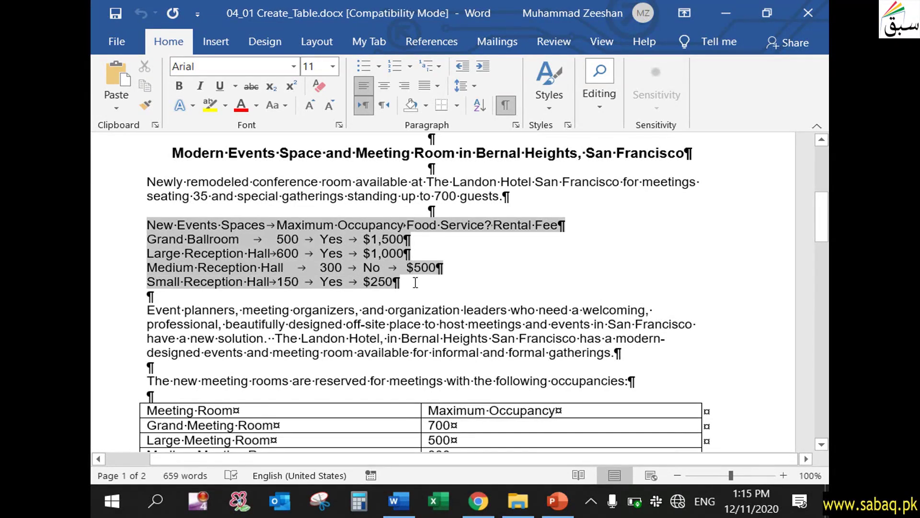
click(505, 103)
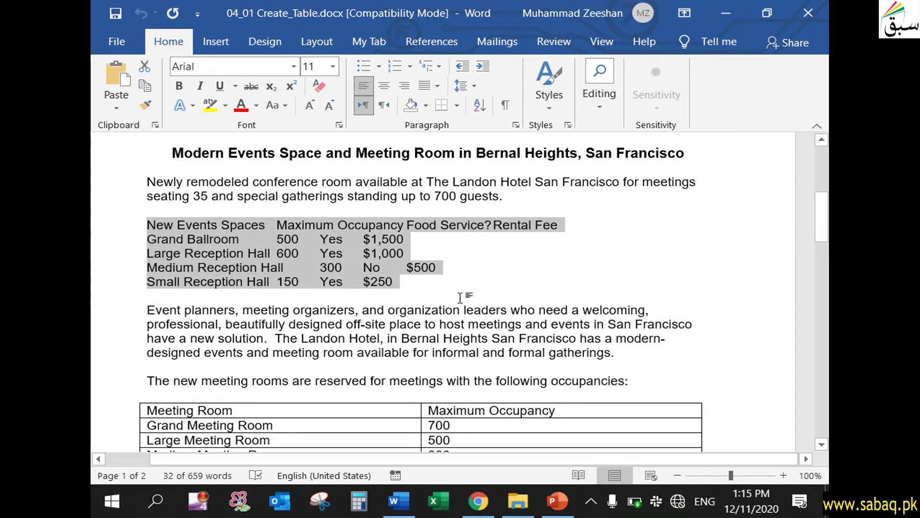
click(150, 223)
drag(149, 224, 400, 283)
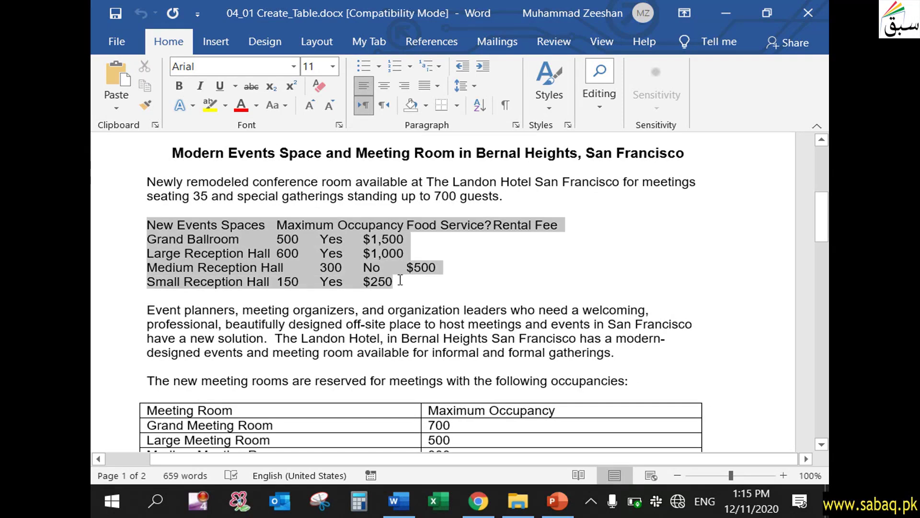
- Open Convert Text to Table for the selected events list and move the dialog clear of it
click(216, 41)
click(173, 100)
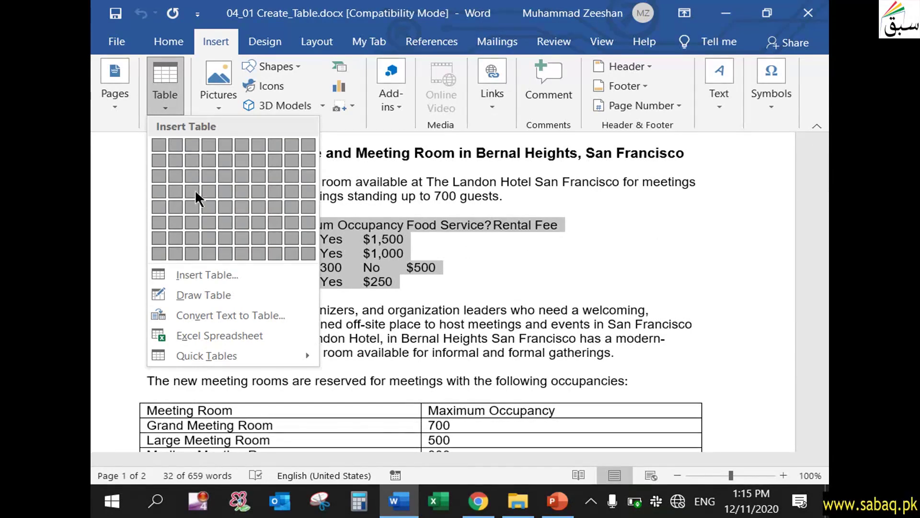
click(220, 315)
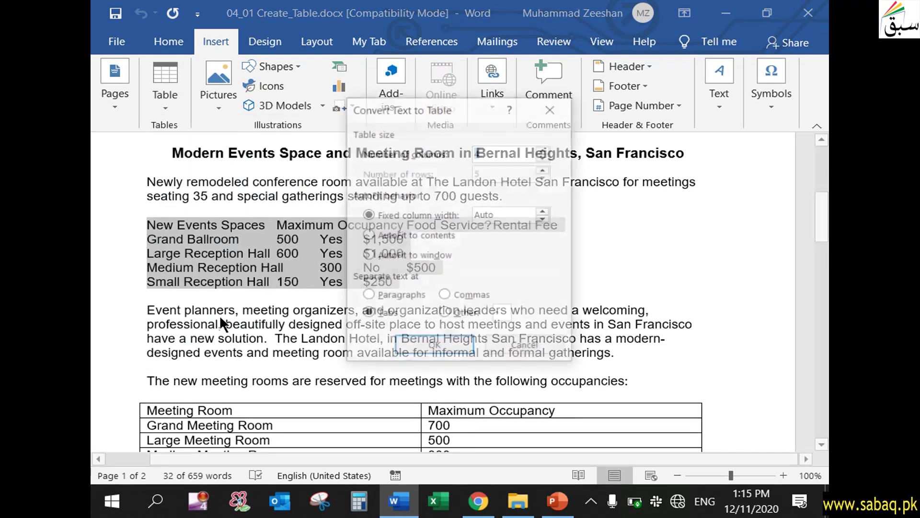
drag(428, 114, 505, 123)
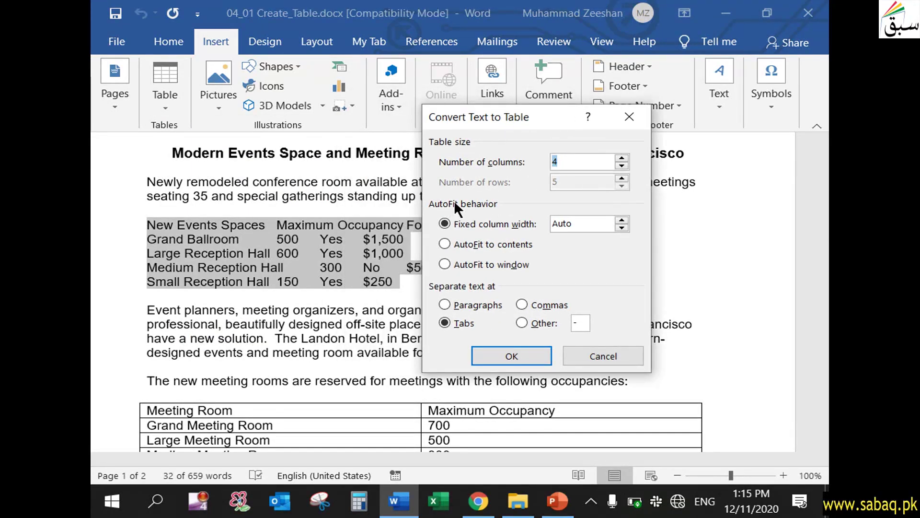
mouse_move(518, 116)
mouse_down()
mouse_move(678, 145)
mouse_move(672, 130)
mouse_up()
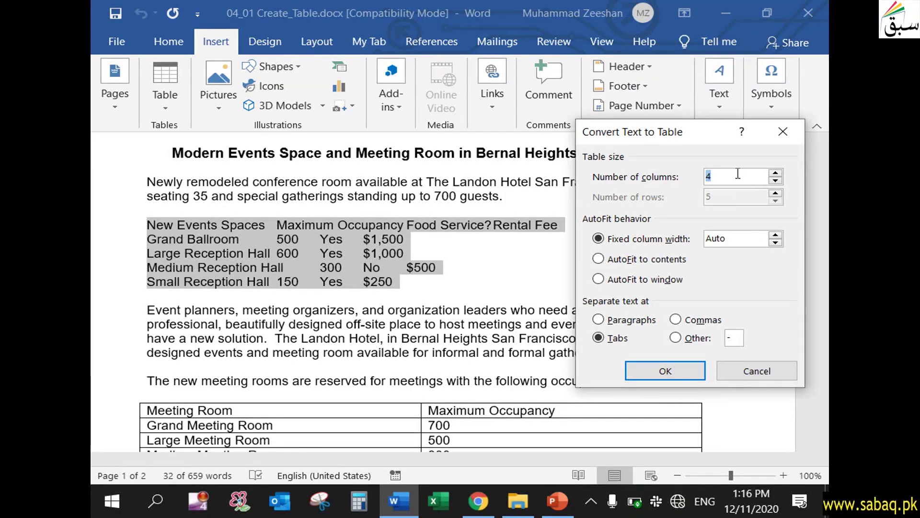
- Try the AutoFit options, keep Tabs as separator, and confirm the 4-column, 5-row conversion
text(5)
click(598, 258)
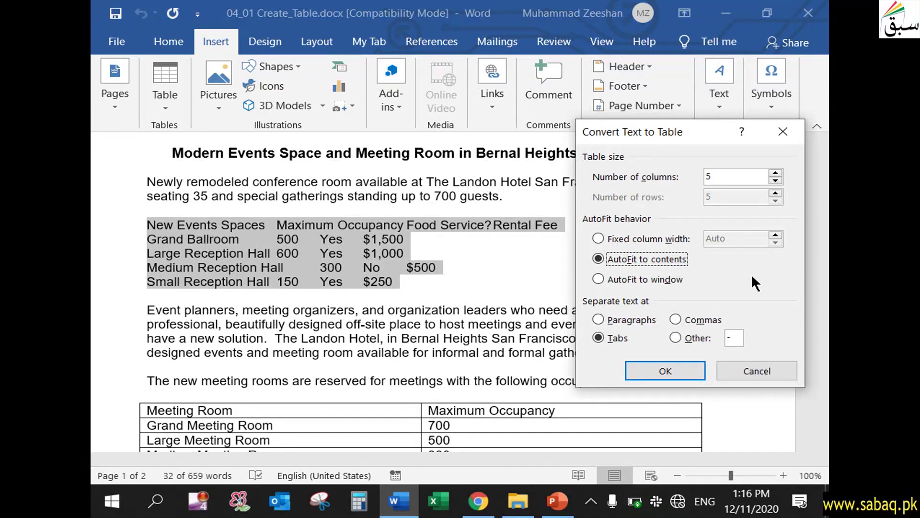
click(600, 280)
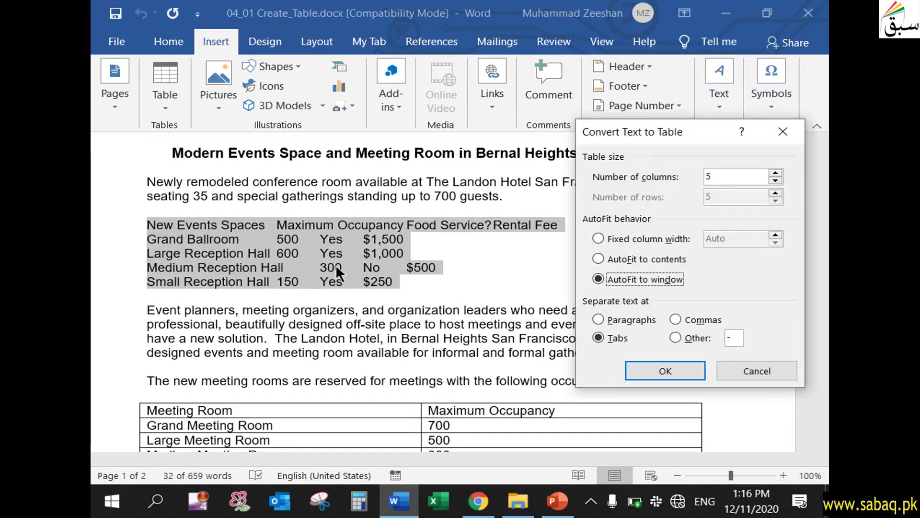
click(599, 337)
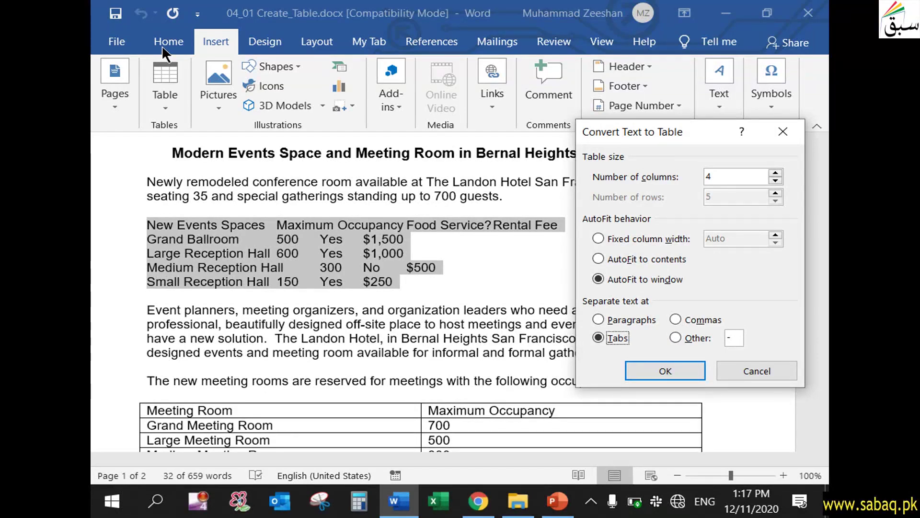
click(671, 368)
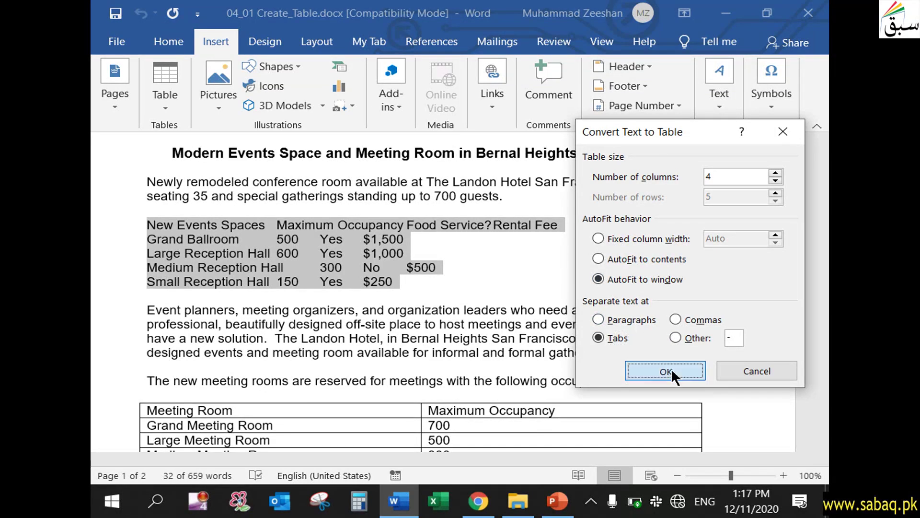
click(673, 370)
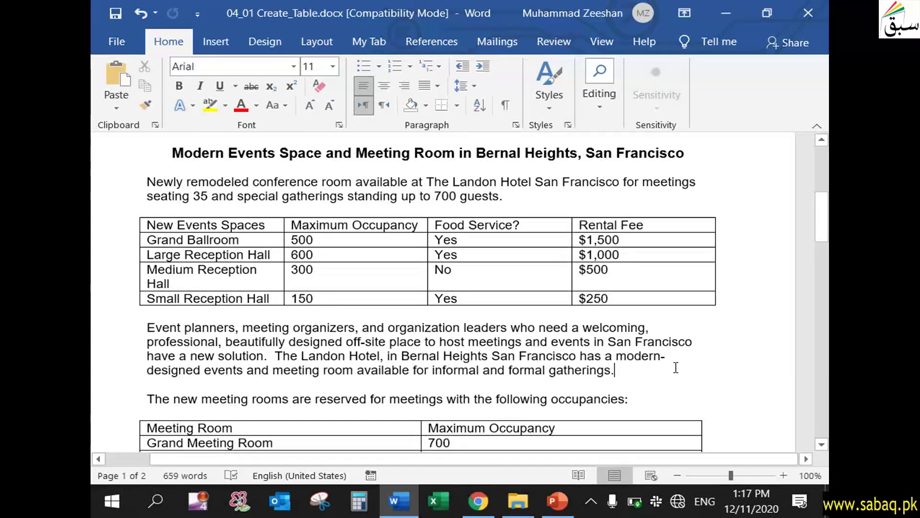
mouse_move(374, 299)
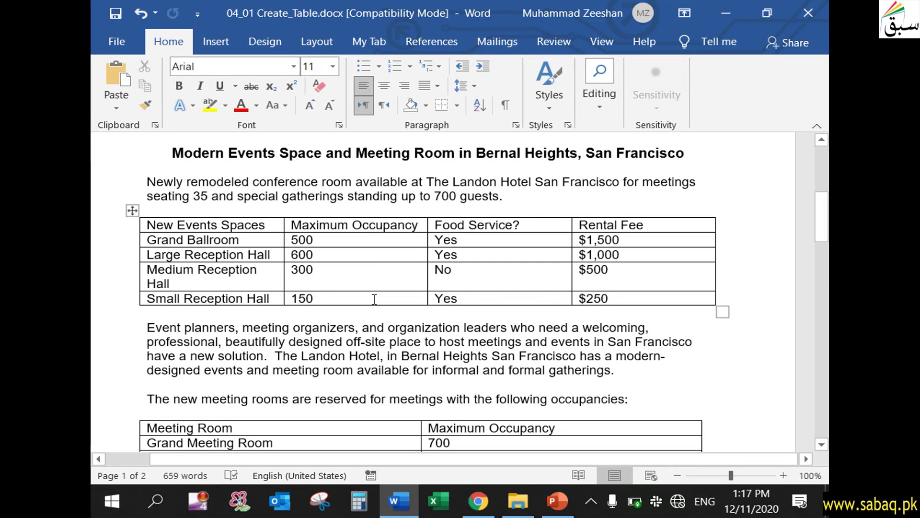
- Check the new event-spaces table, then move down into the meeting-room occupancy table
click(653, 295)
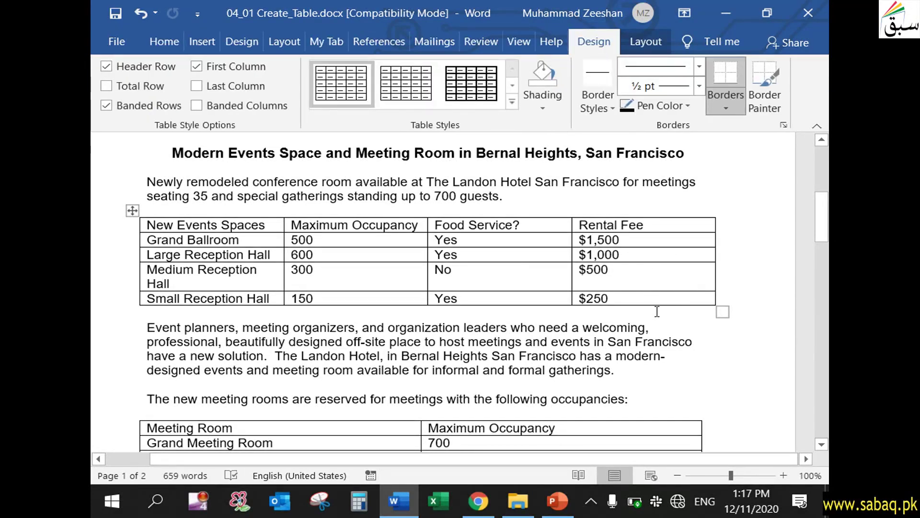
click(657, 313)
click(313, 299)
click(415, 327)
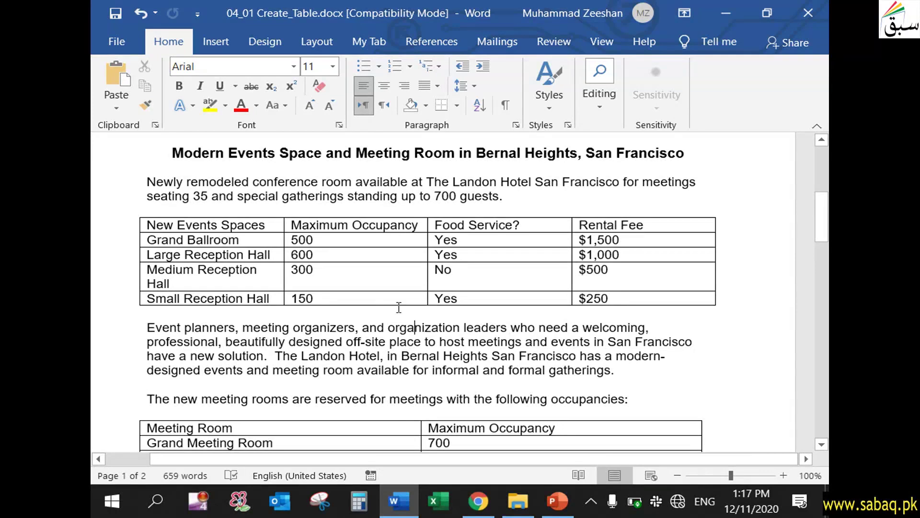
scroll(634, 331, down, 3)
click(643, 342)
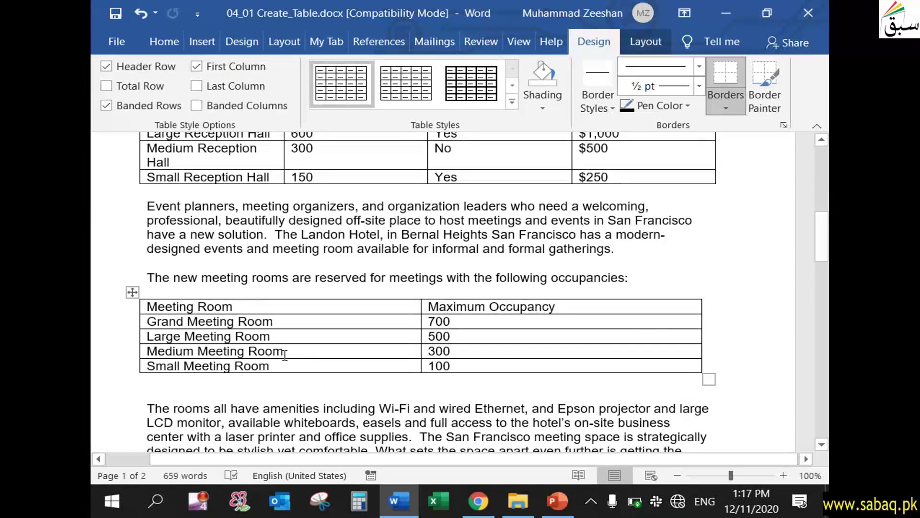
- Select the whole meeting-room occupancy table
scroll(285, 354, up, 5)
scroll(366, 354, down, 6)
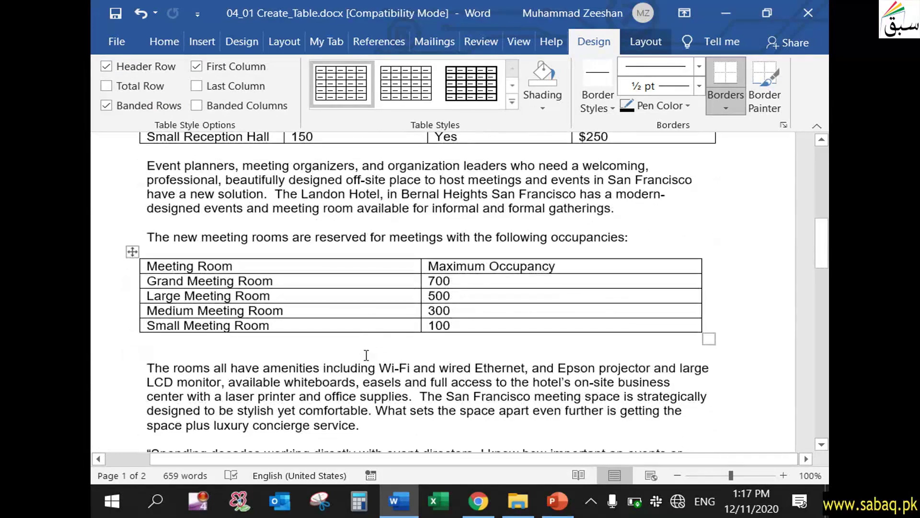
click(367, 355)
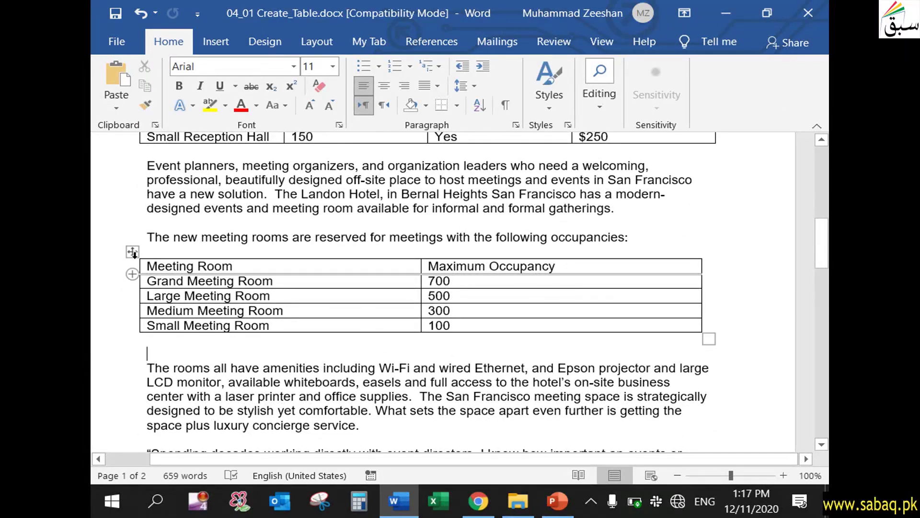
click(132, 252)
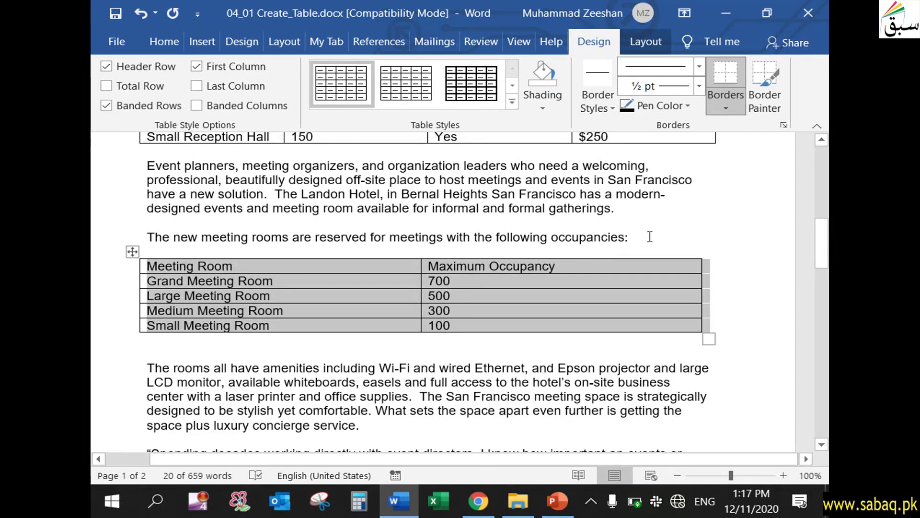
- Convert the occupancy table to text using Layout > Convert to Text with commas as separator
click(652, 43)
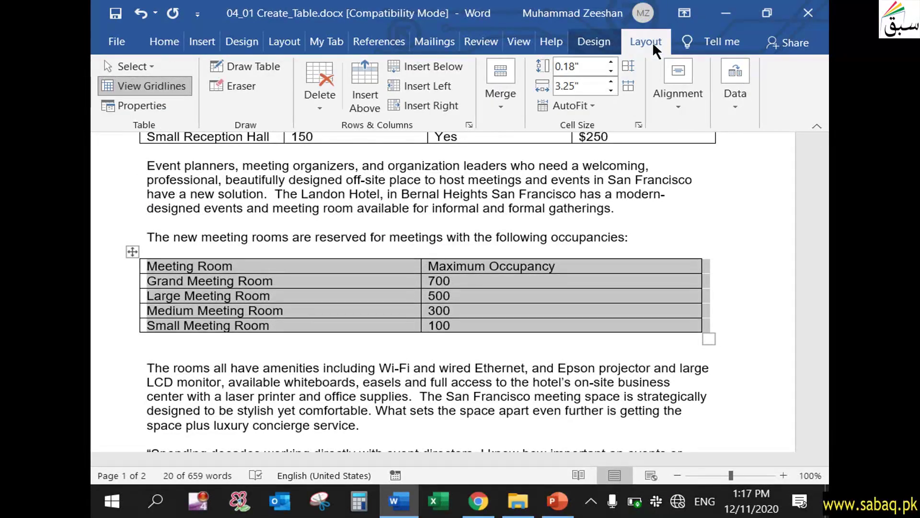
click(748, 102)
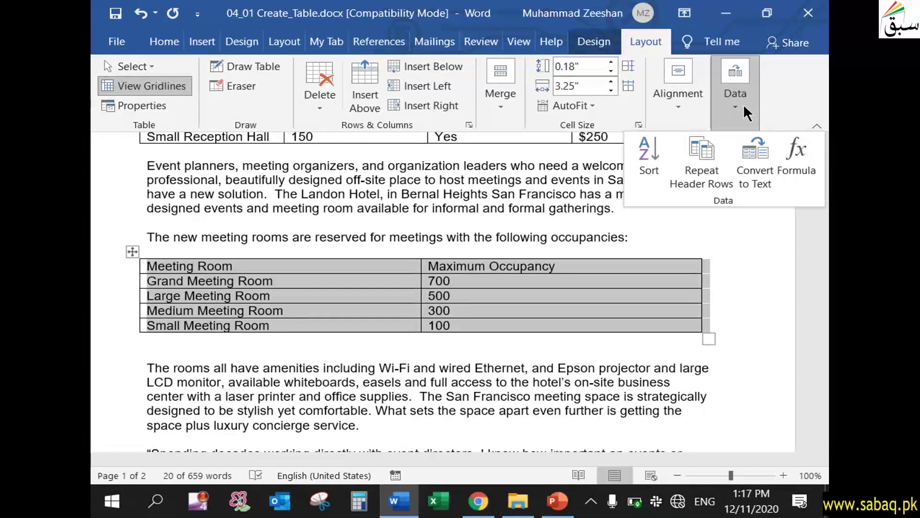
click(753, 160)
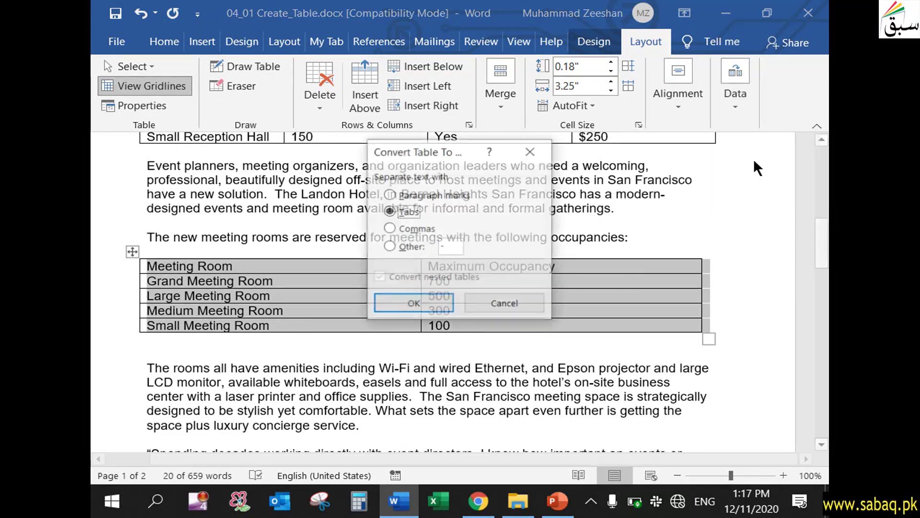
drag(462, 154, 484, 96)
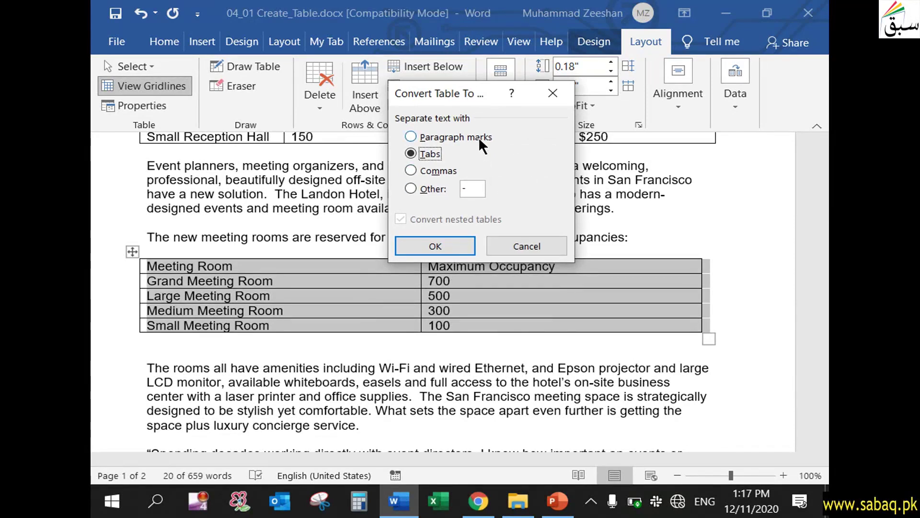
drag(452, 90, 592, 63)
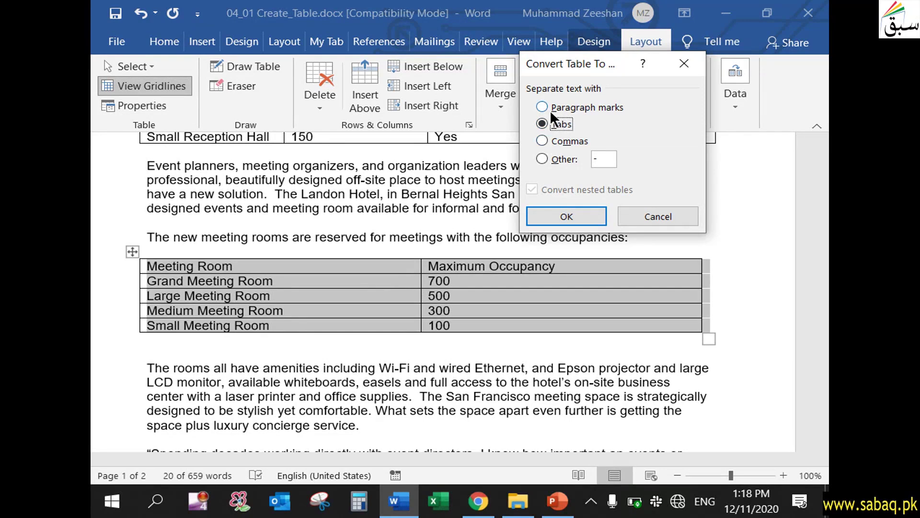
click(541, 156)
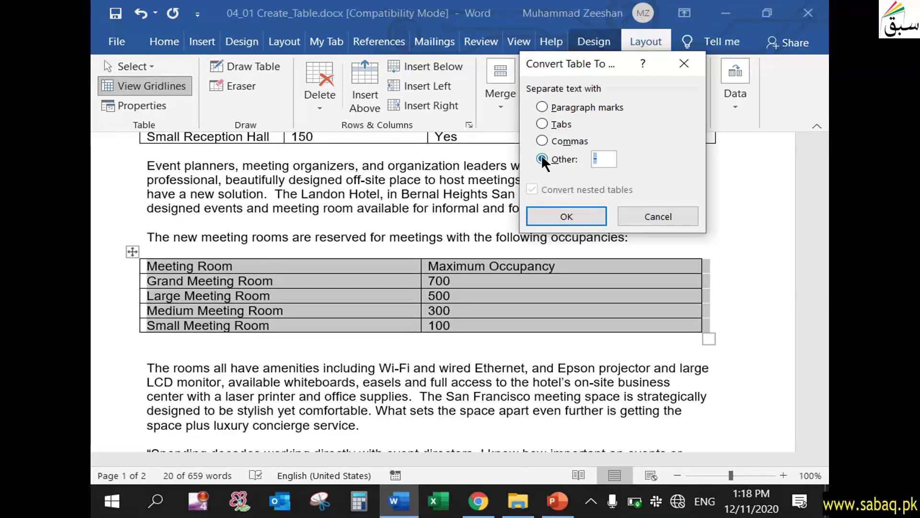
click(541, 140)
click(581, 214)
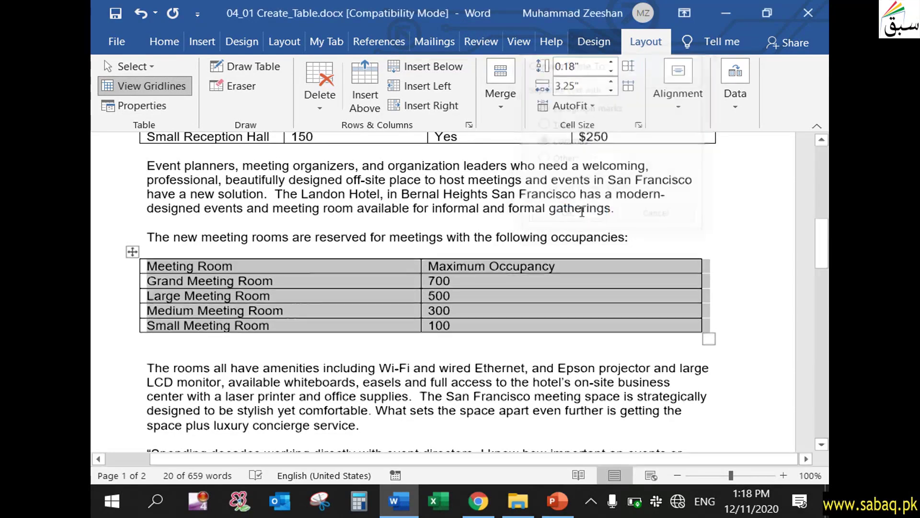
click(419, 306)
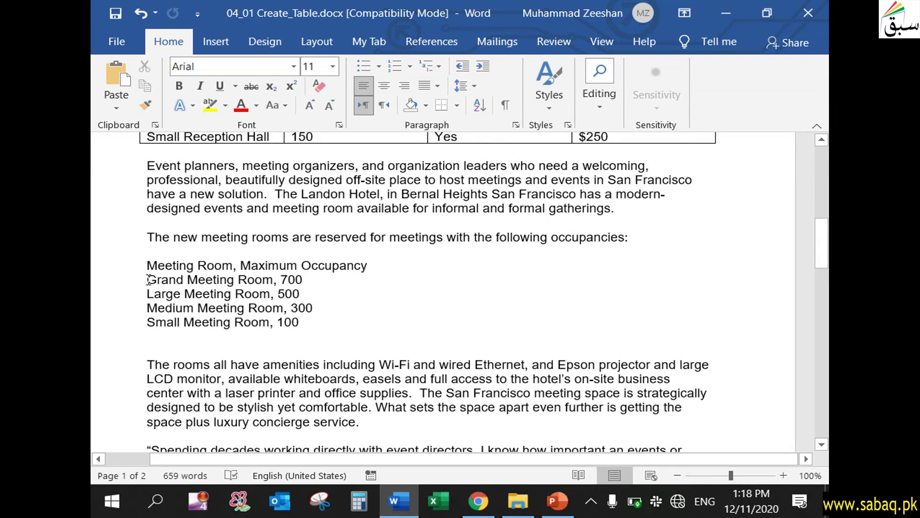
- Select 'Grand Meeting Room' and other words in the converted comma-separated text
drag(147, 280, 237, 280)
click(241, 312)
drag(160, 266, 367, 266)
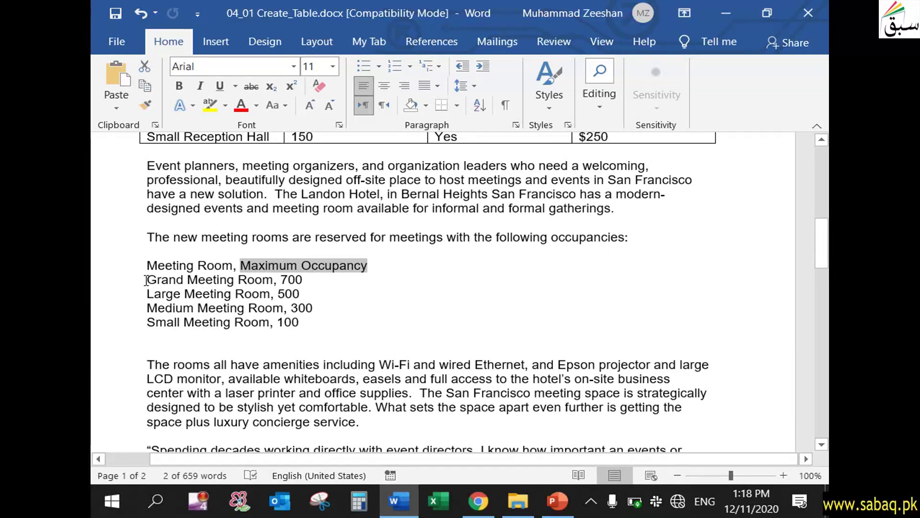
drag(148, 279, 310, 280)
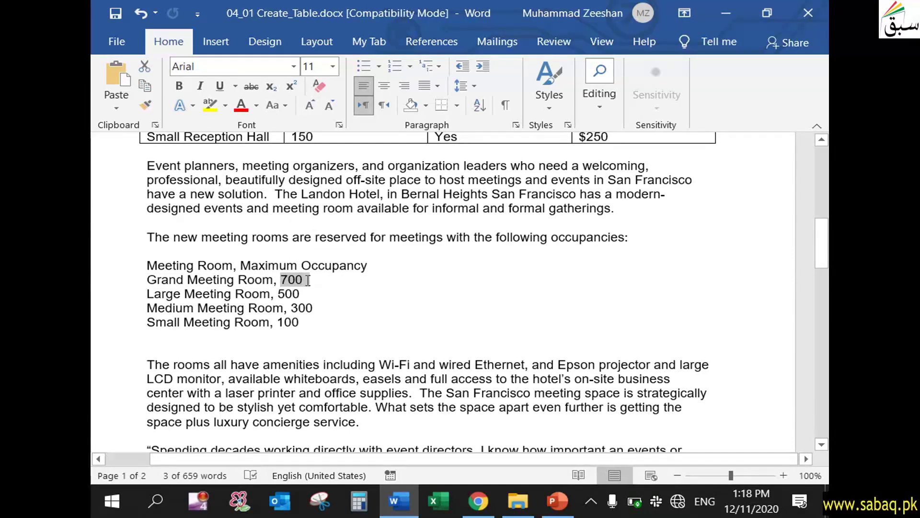
click(299, 307)
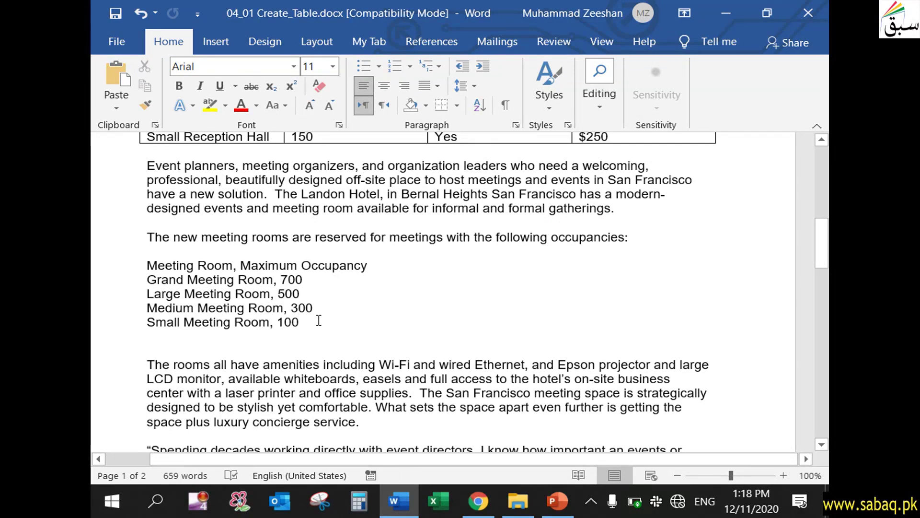
- Place the insertion point on the empty last line after the hotel history and show the Table grid
scroll(319, 321, up, 3)
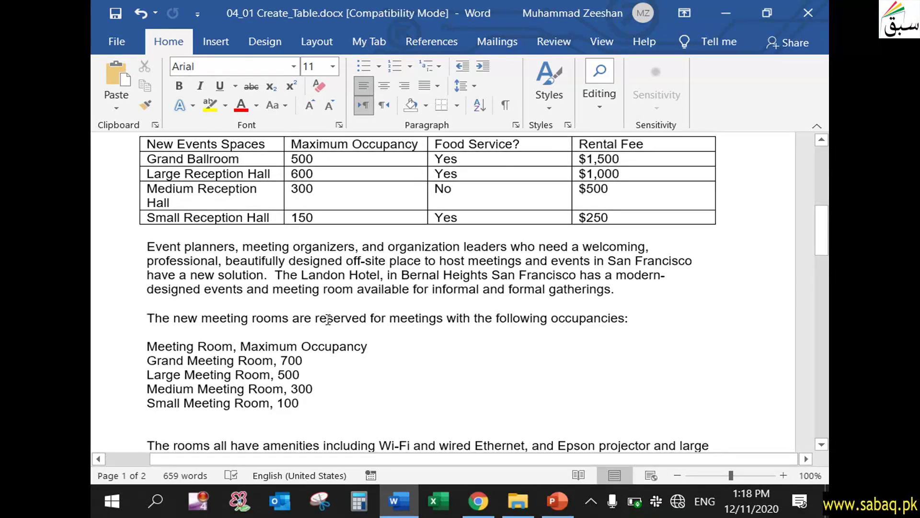
scroll(347, 354, down, 3)
scroll(347, 353, down, 3)
scroll(347, 353, down, 2)
scroll(347, 354, down, 4)
scroll(344, 350, down, 4)
scroll(360, 345, down, 6)
scroll(375, 340, down, 8)
scroll(376, 340, down, 6)
click(186, 291)
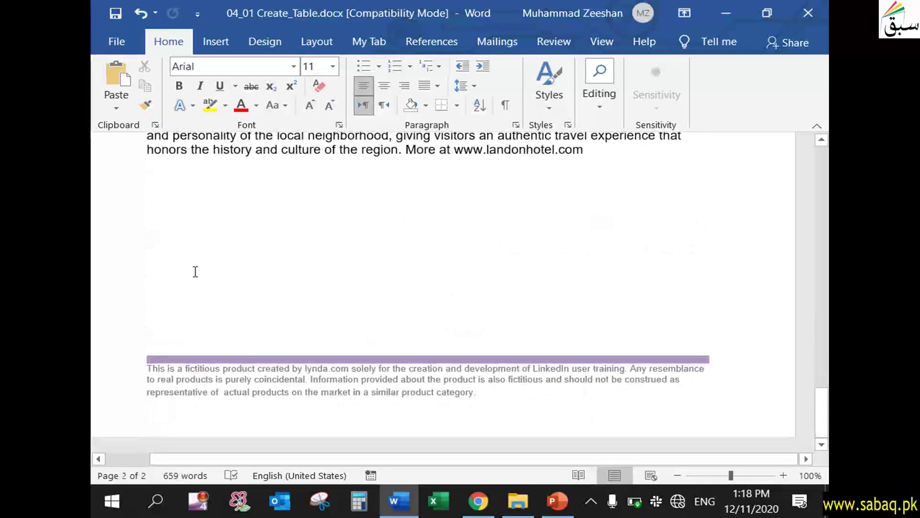
scroll(195, 271, up, 4)
click(164, 298)
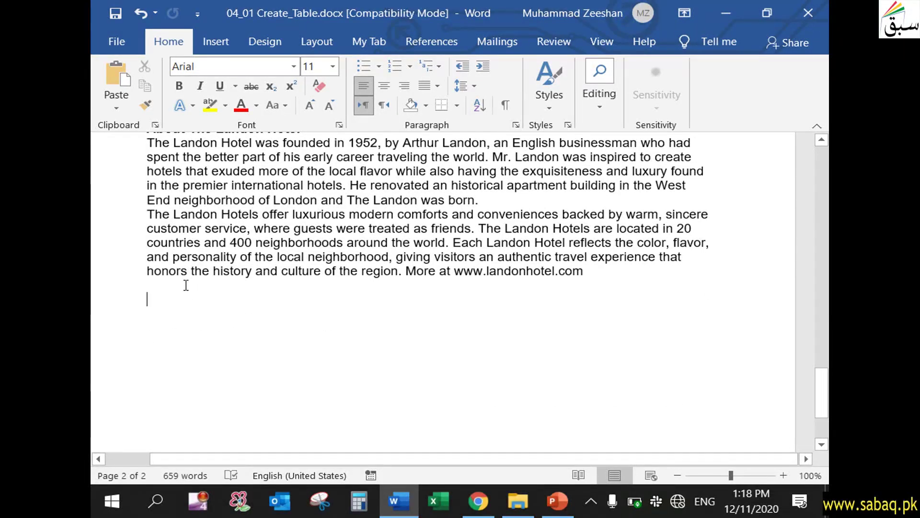
click(208, 44)
click(170, 106)
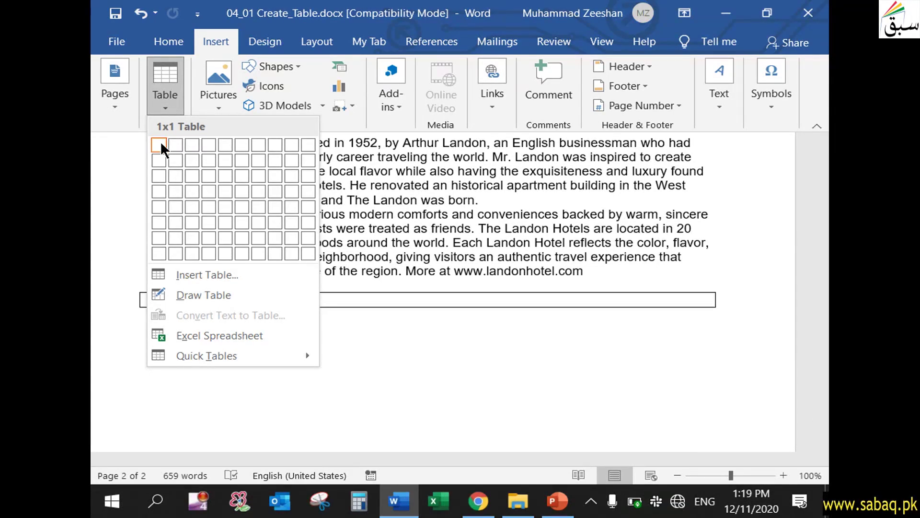
- Insert a 5-column, 2-row table through the Insert Table dialog
click(216, 274)
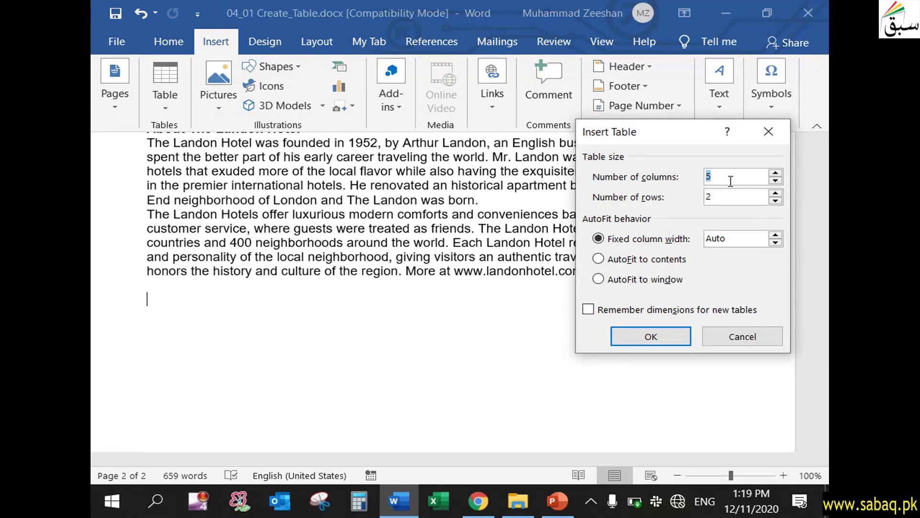
click(730, 197)
click(671, 333)
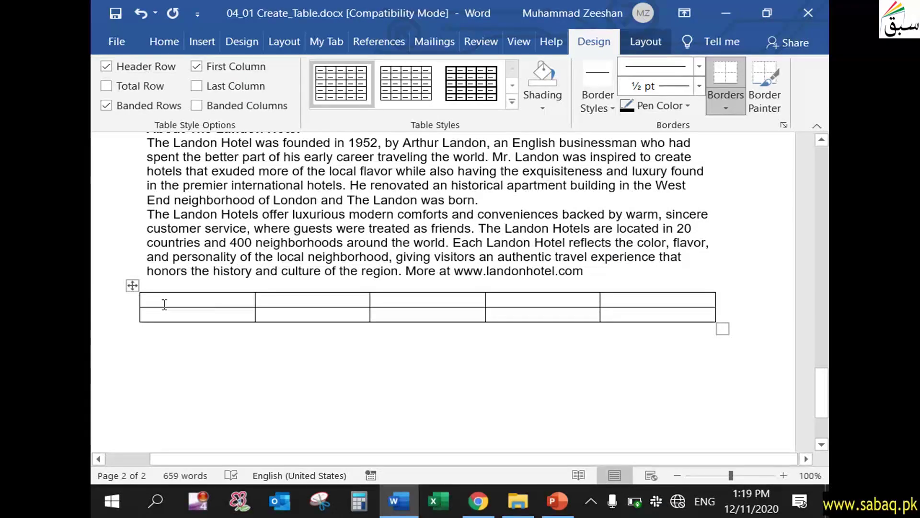
- Add new rows to the blank table from its shortcut menu
right_click(132, 289)
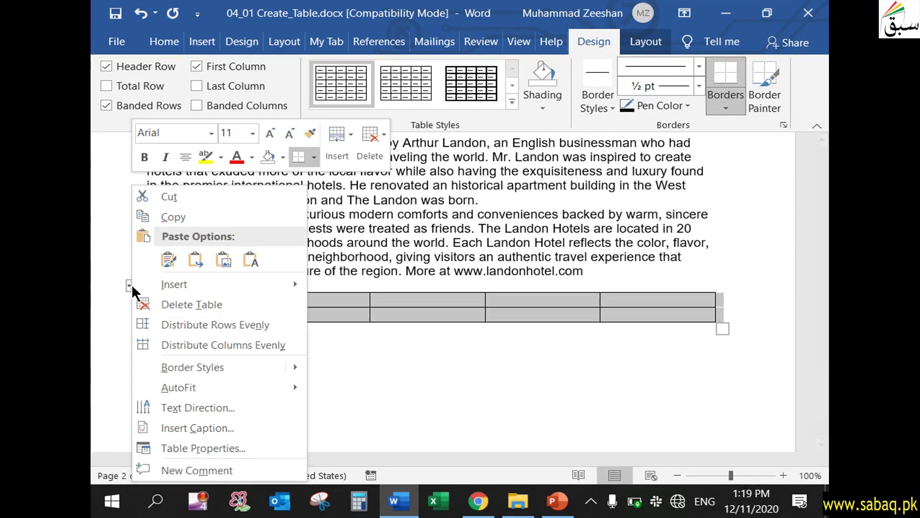
mouse_move(174, 284)
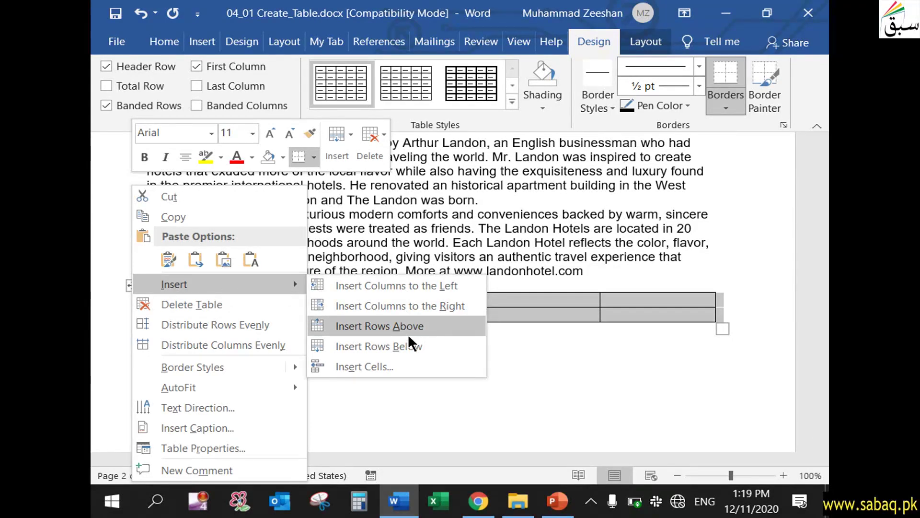
click(406, 346)
click(384, 357)
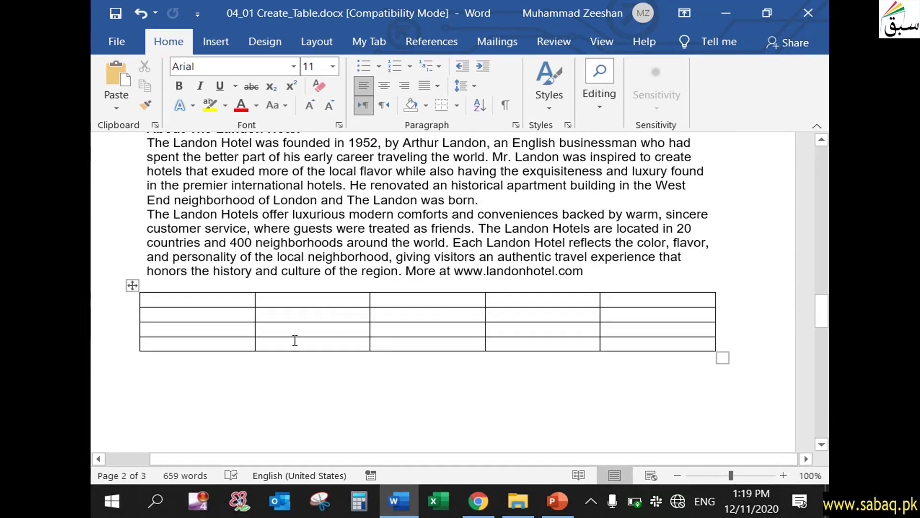
- Insert five columns to the right, widening the table to 10 columns
right_click(132, 286)
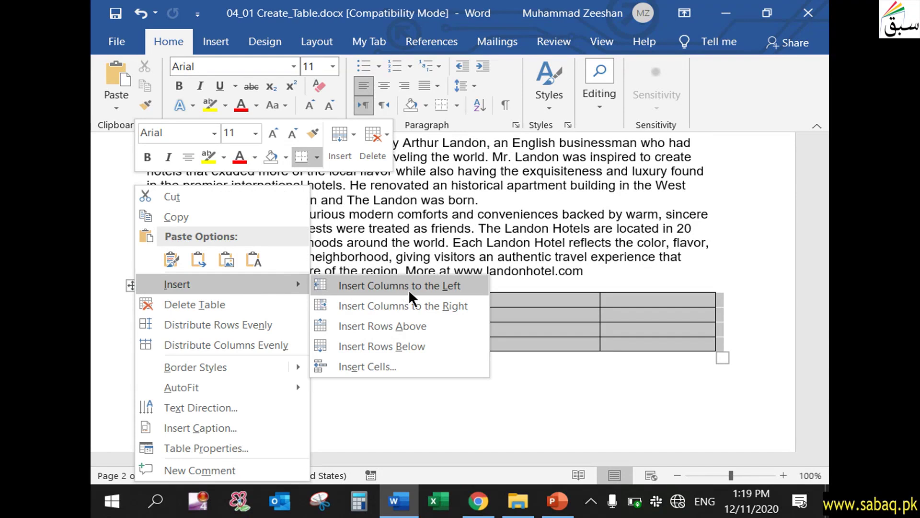
mouse_move(177, 284)
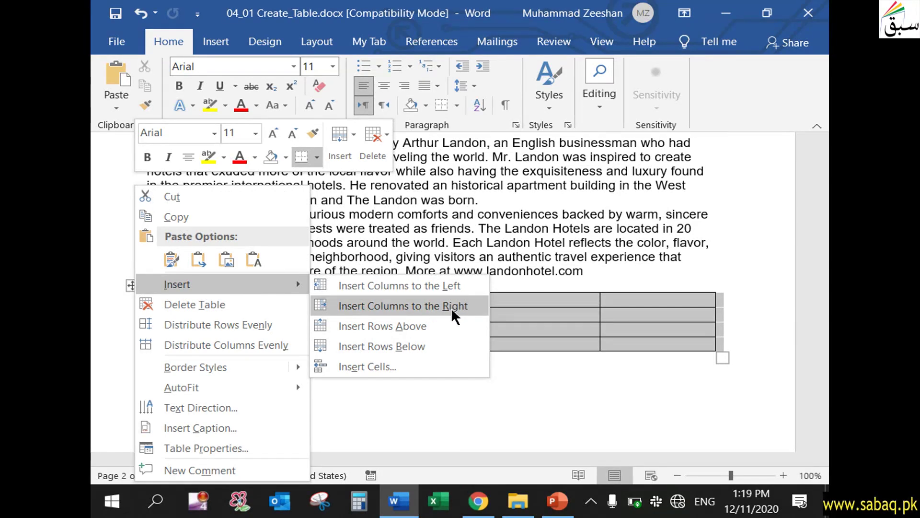
click(464, 302)
click(539, 363)
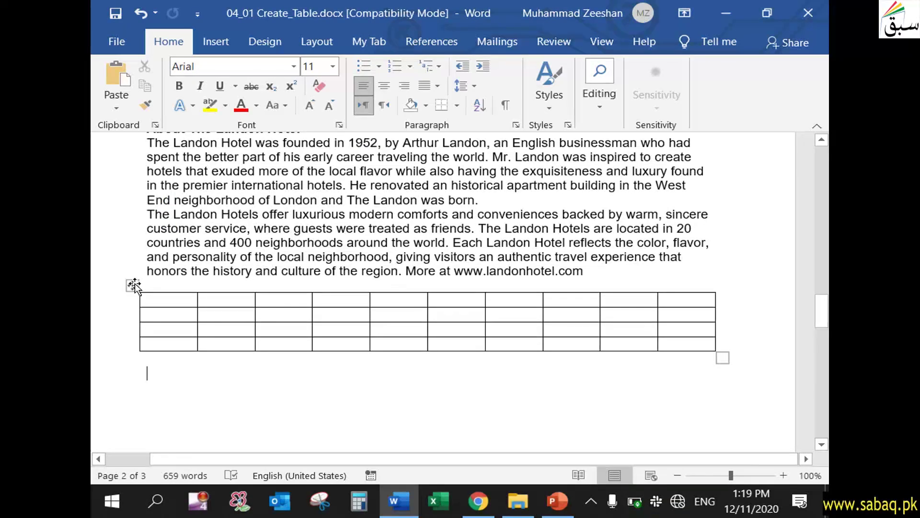
right_click(130, 285)
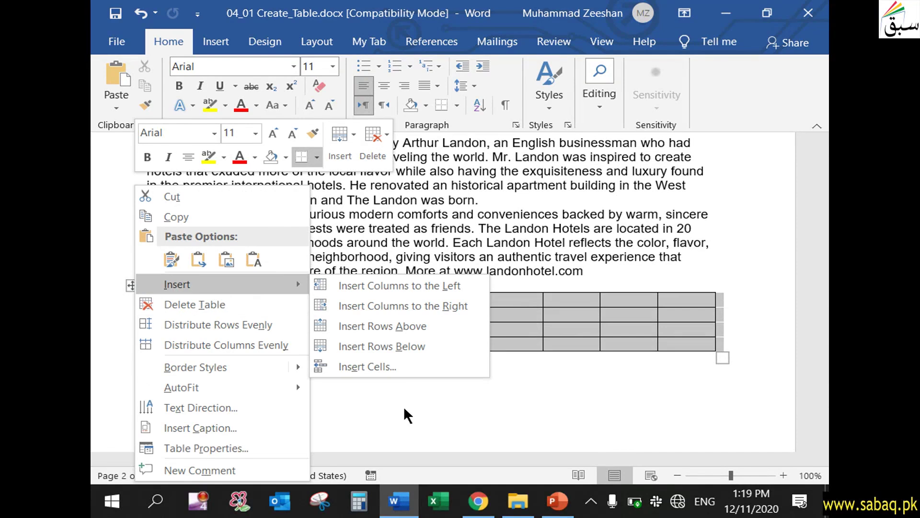
key(Escape)
click(184, 345)
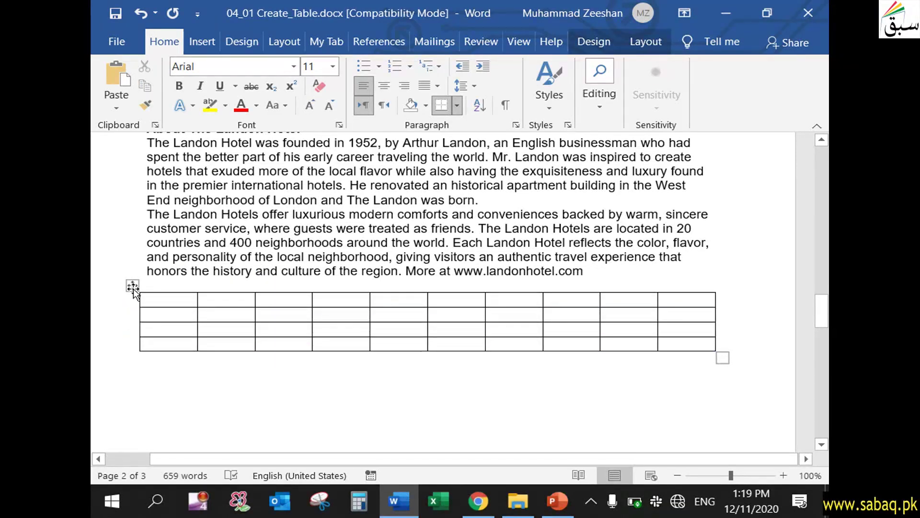
click(132, 285)
right_click(133, 284)
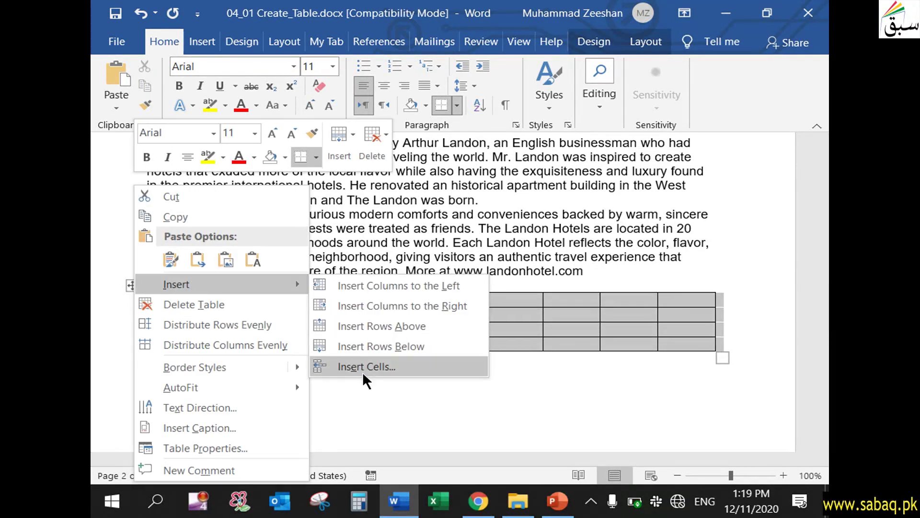
- Insert a block of blank cells with Shift cells right, widening the table to 20 narrow columns
click(361, 372)
drag(444, 176, 446, 154)
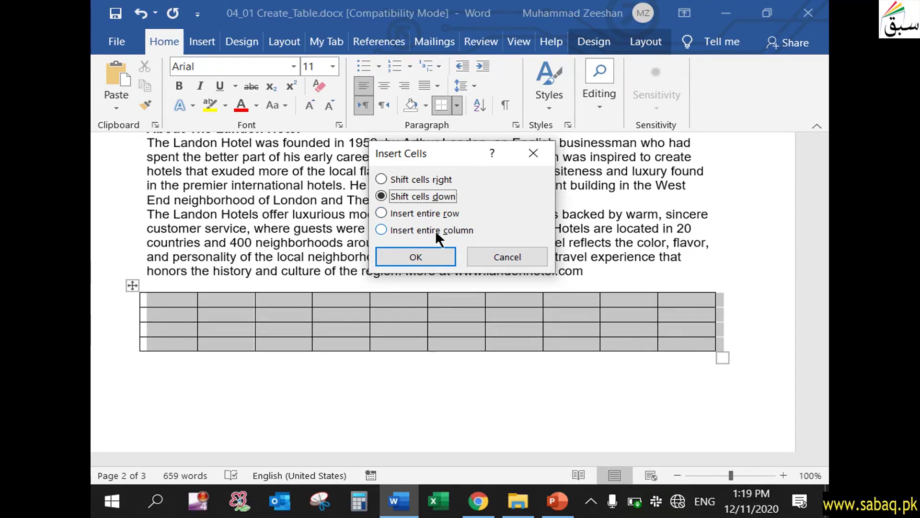
click(381, 179)
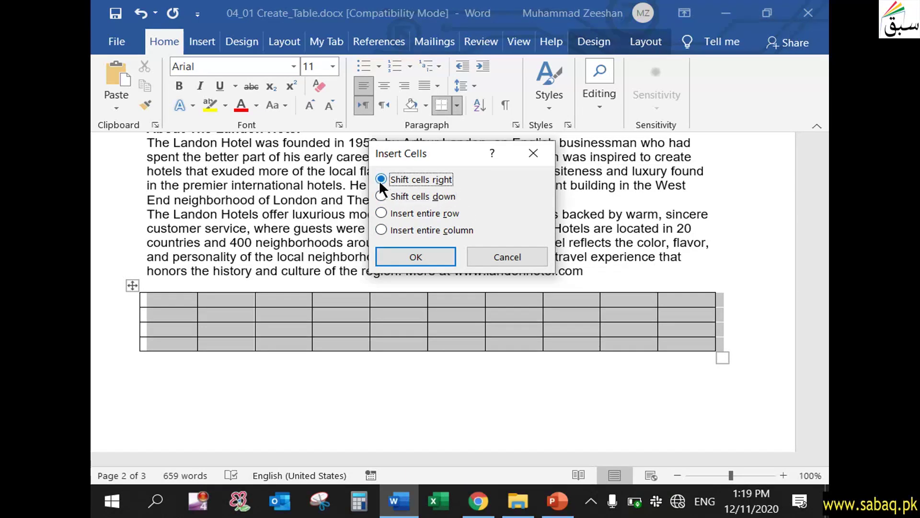
click(436, 257)
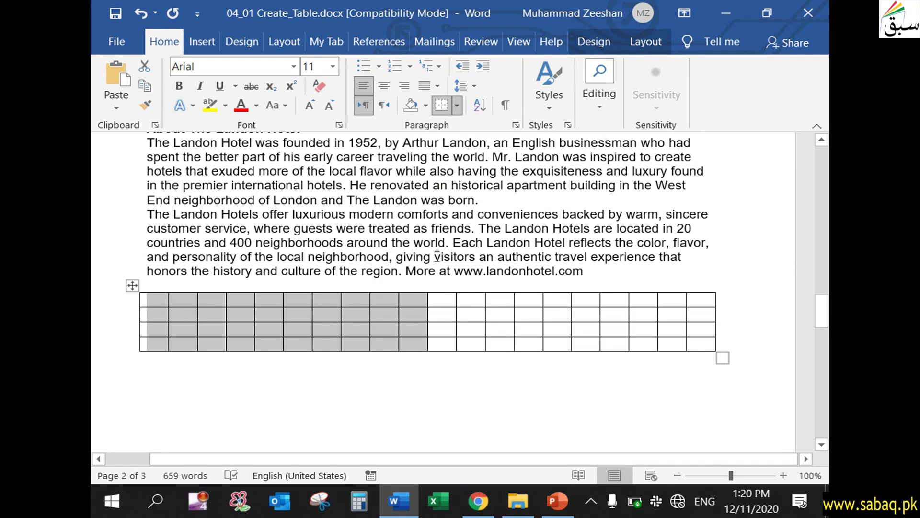
click(488, 382)
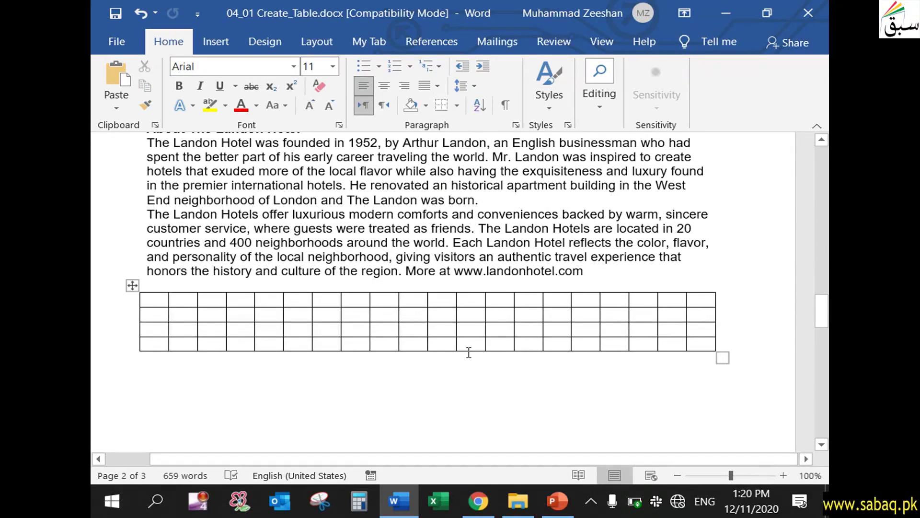
click(443, 345)
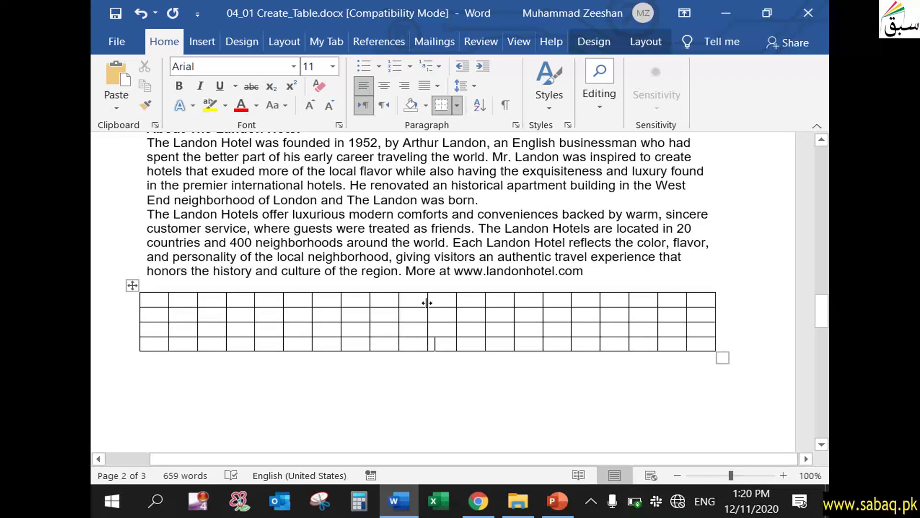
- Delete the entire columns of the right half of the bottom row
drag(427, 301, 433, 301)
drag(451, 341, 699, 344)
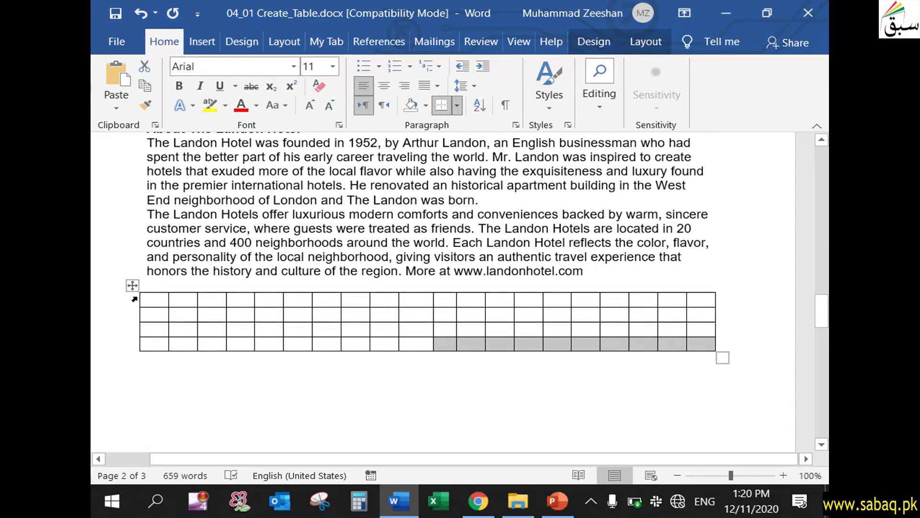
right_click(132, 288)
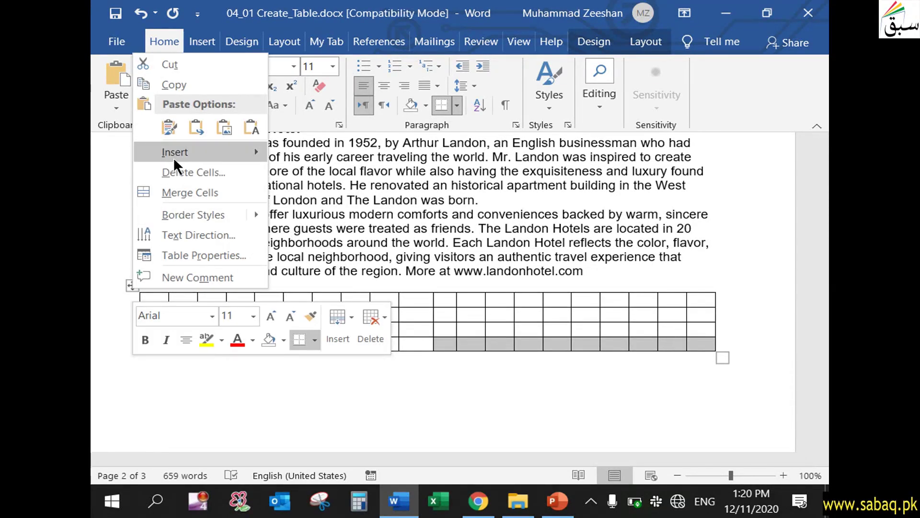
key(Escape)
right_click(134, 286)
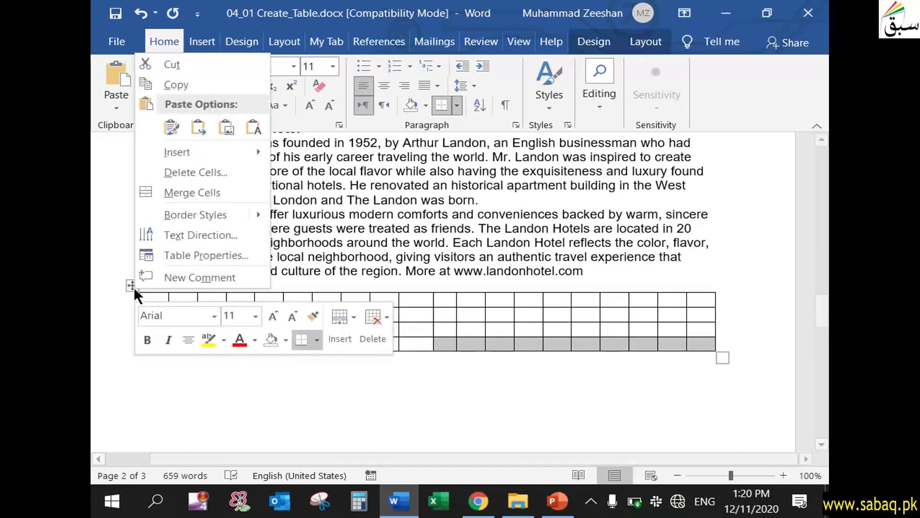
click(224, 174)
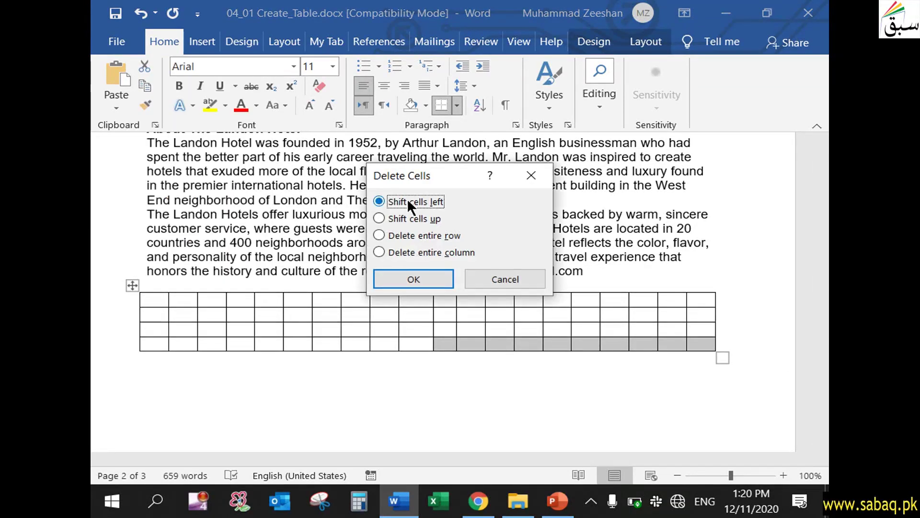
click(380, 250)
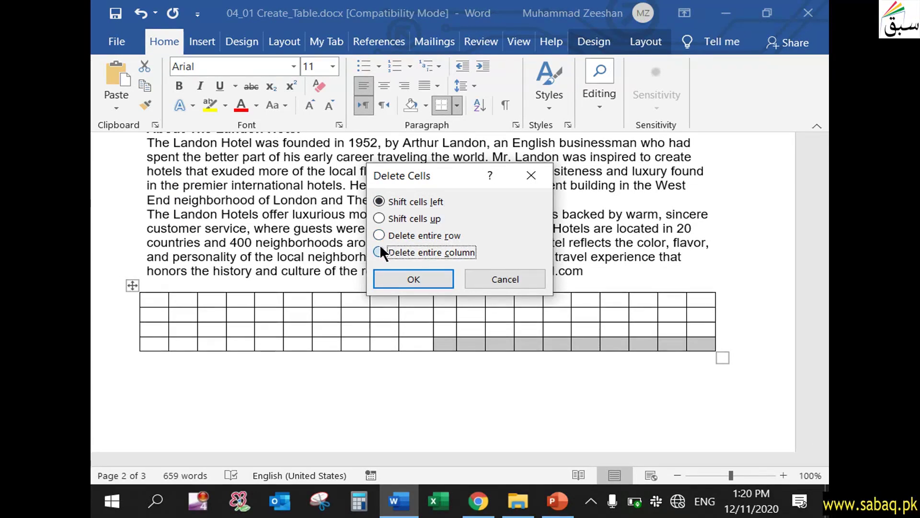
click(414, 279)
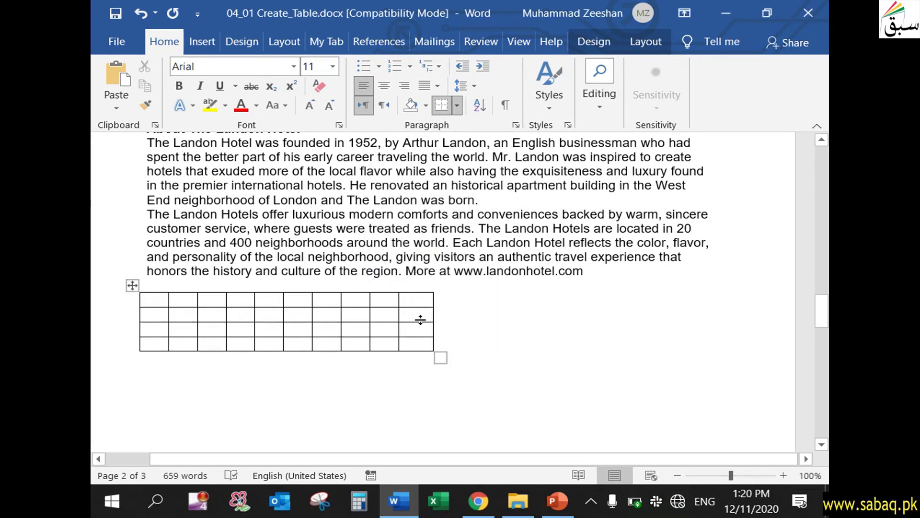
- Delete the whole table, leaving an empty line under the Landon Hotel paragraphs
right_click(132, 285)
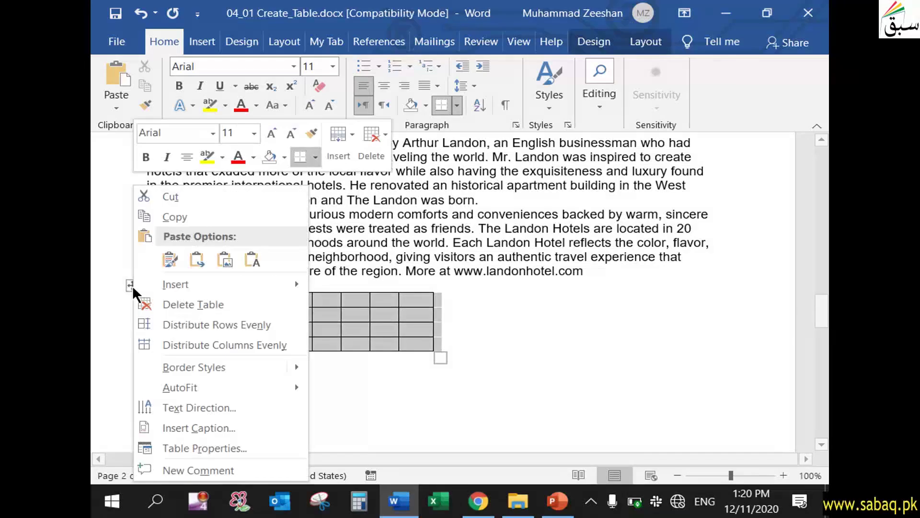
click(314, 384)
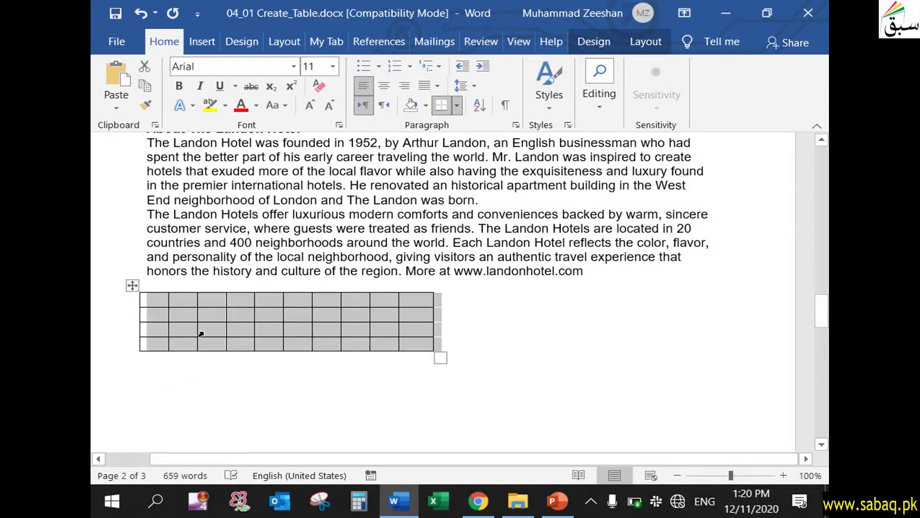
right_click(133, 286)
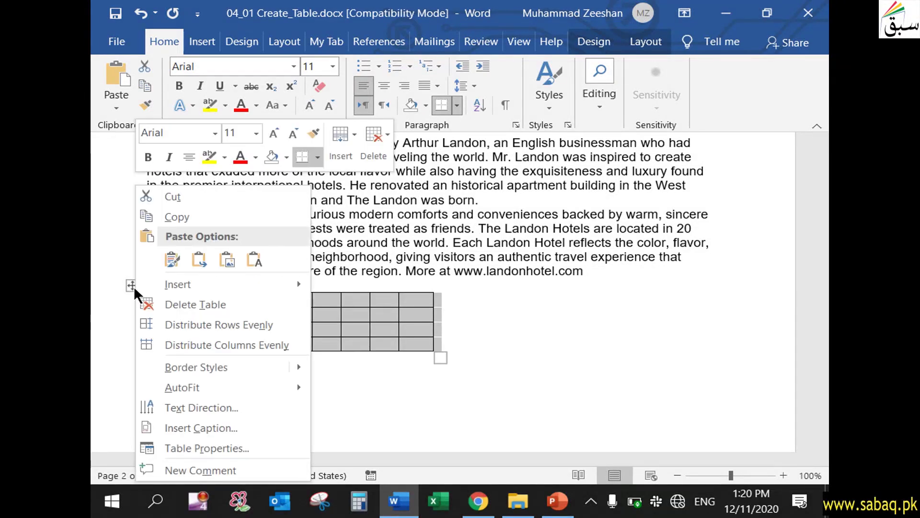
click(197, 306)
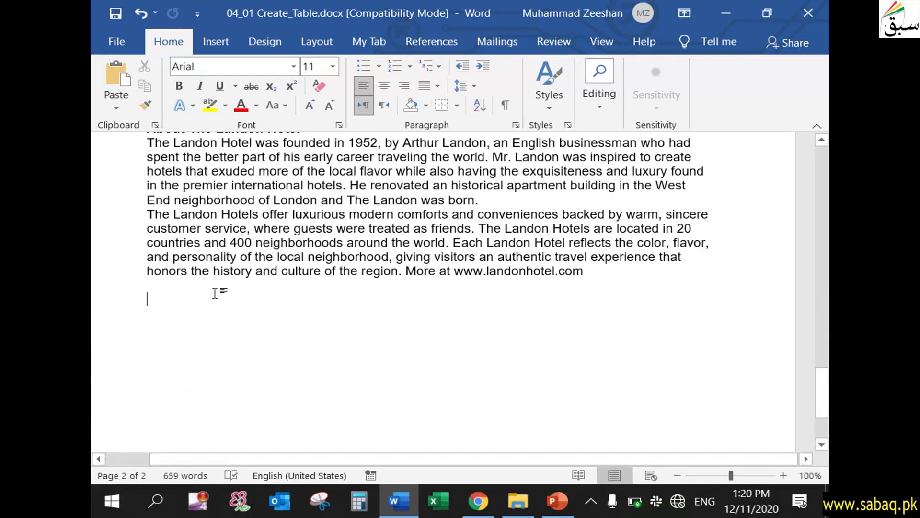
- Browse the Quick Tables gallery down to the With Subheads tables and insert With Subheads 1
click(214, 46)
click(176, 110)
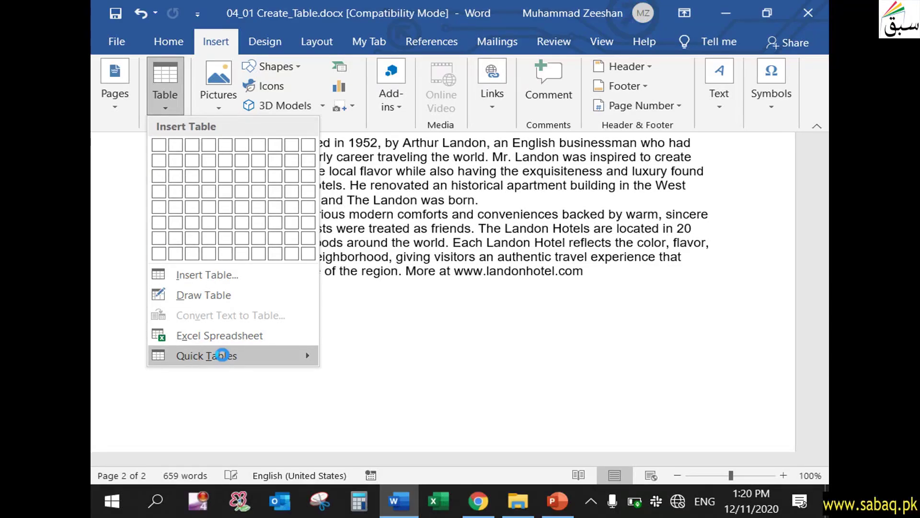
click(222, 355)
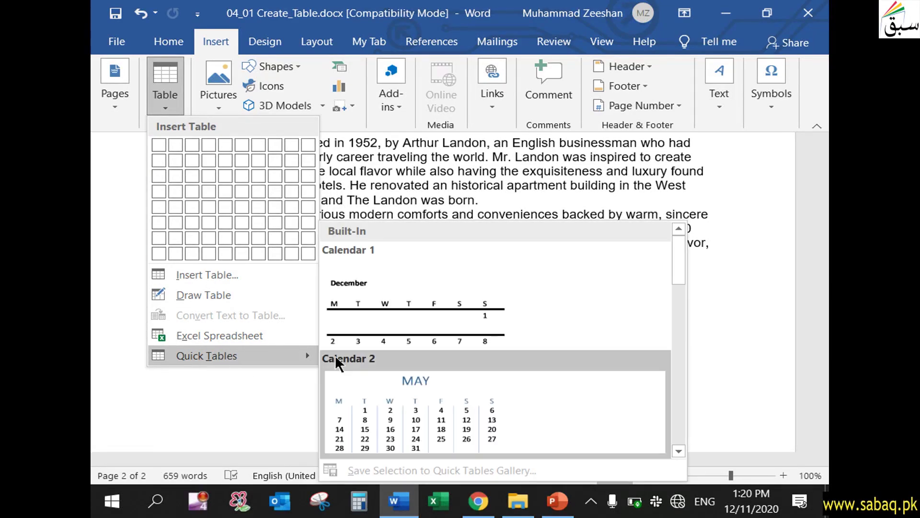
scroll(482, 330, down, 3)
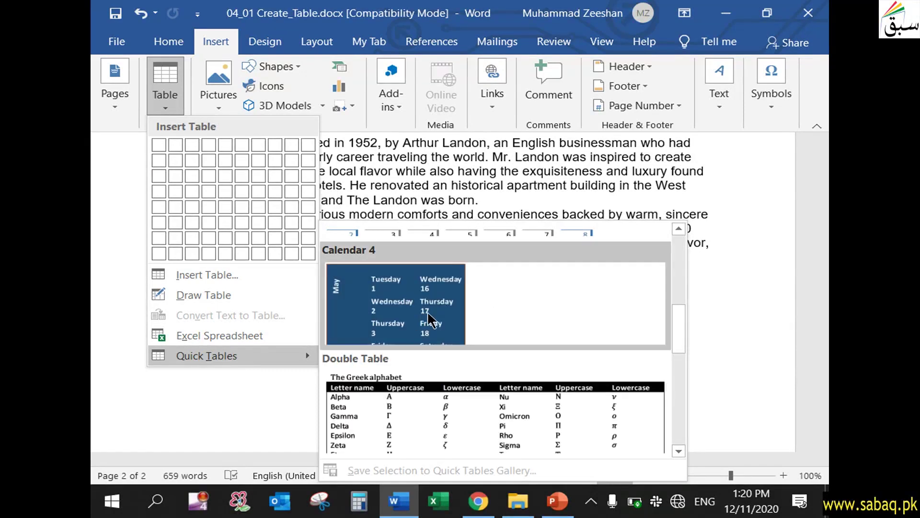
scroll(453, 340, down, 3)
scroll(453, 340, down, 1)
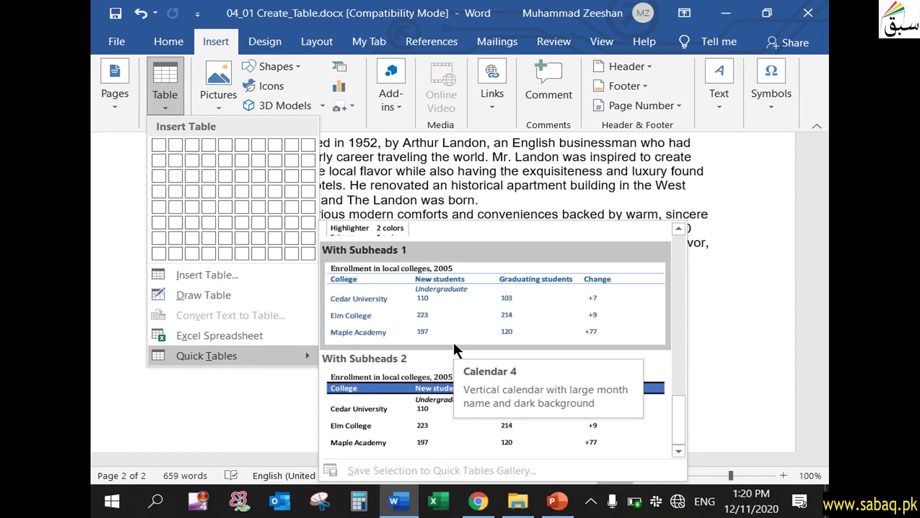
scroll(438, 373, up, 6)
scroll(438, 373, up, 1)
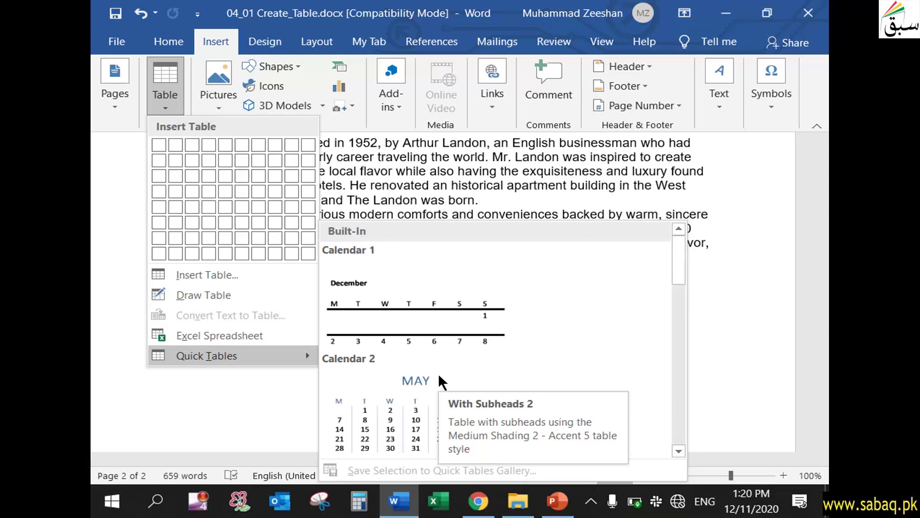
scroll(438, 373, down, 3)
scroll(435, 370, down, 3)
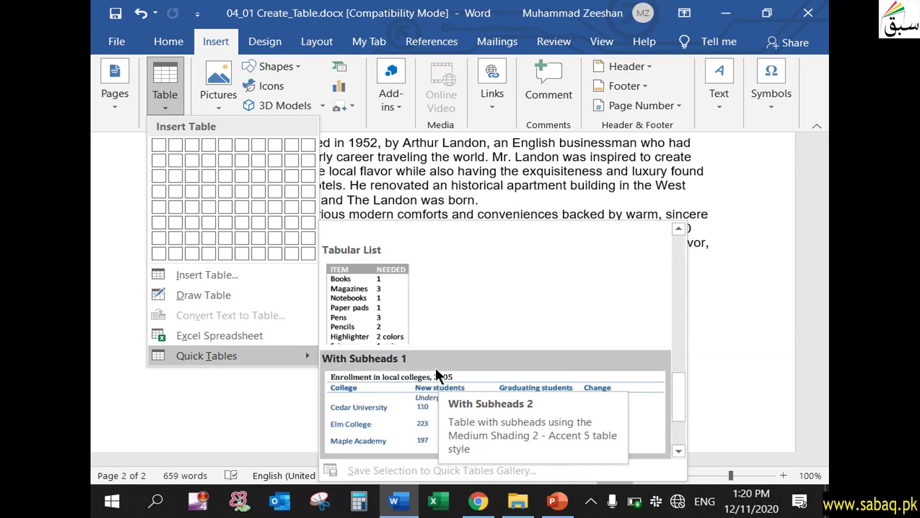
scroll(435, 367, down, 1)
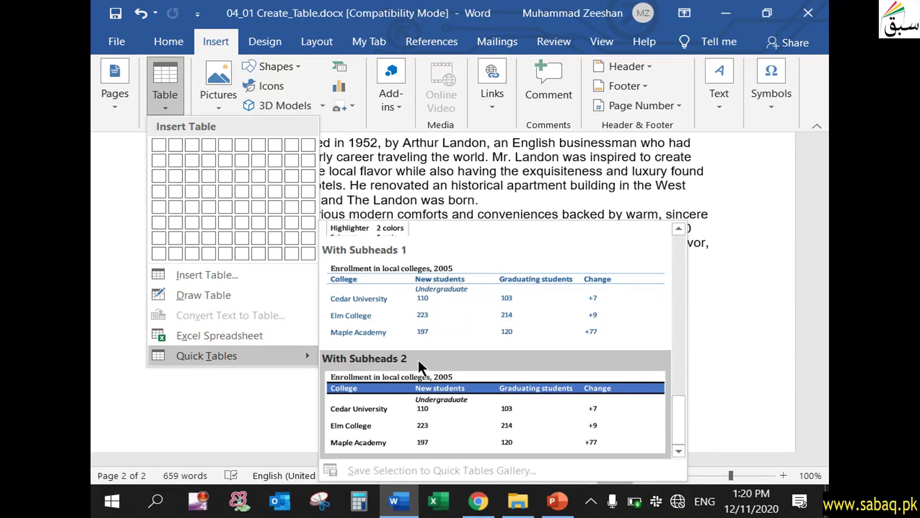
click(472, 331)
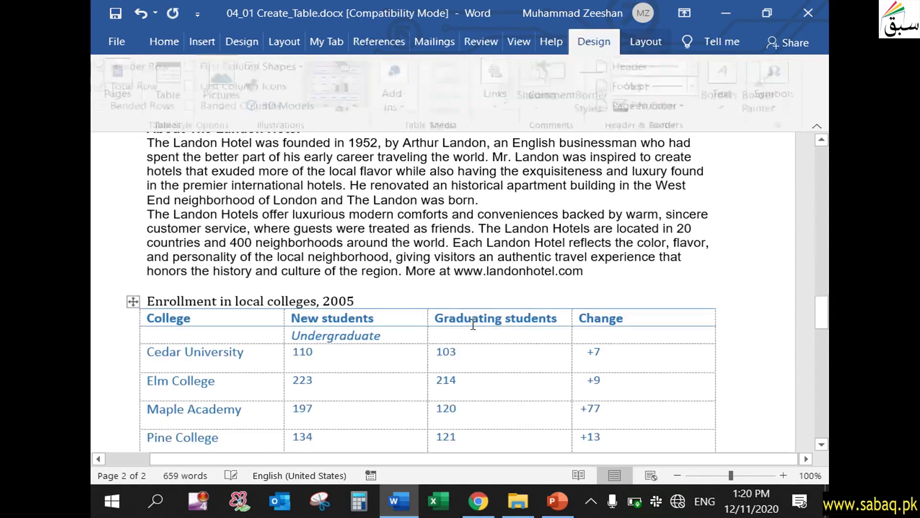
- Clear the sample college figures from the Cedar University through Pine College rows
scroll(334, 429, down, 1)
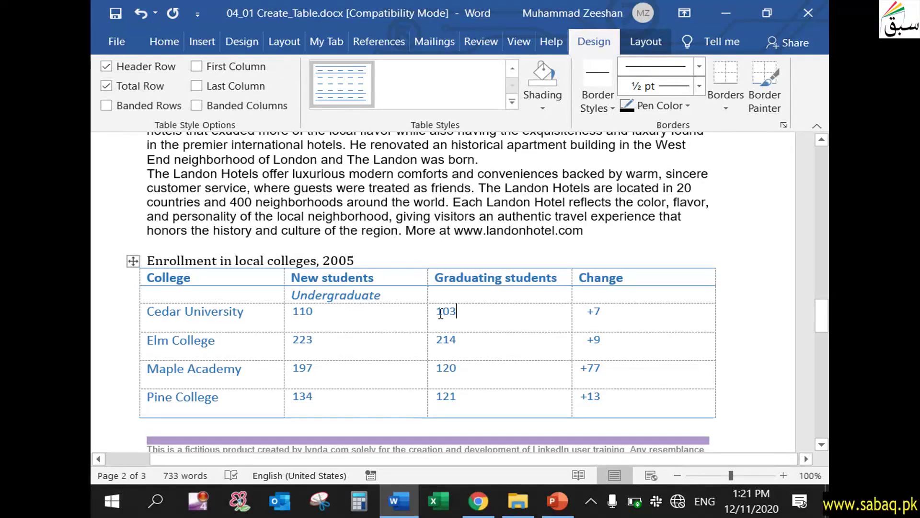
scroll(349, 380, down, 2)
scroll(349, 380, up, 1)
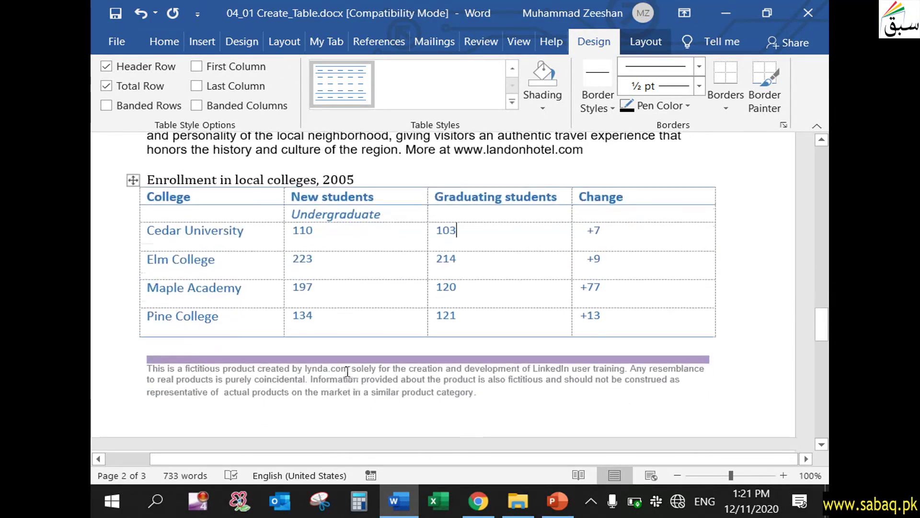
scroll(179, 349, up, 1)
scroll(226, 262, down, 1)
click(232, 256)
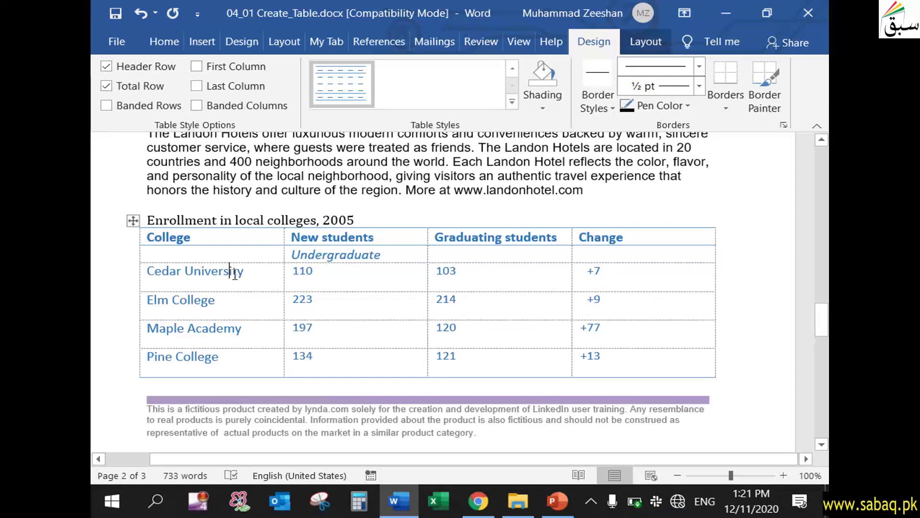
drag(147, 271, 659, 369)
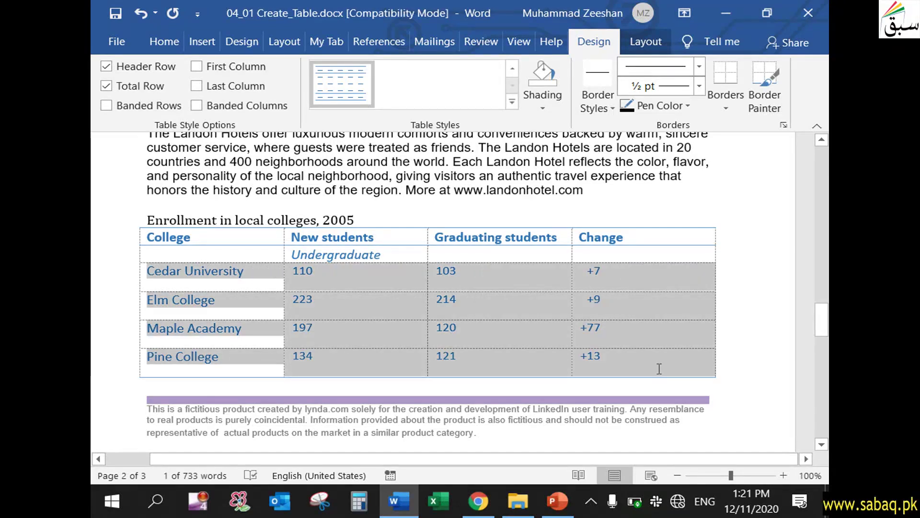
key(Delete)
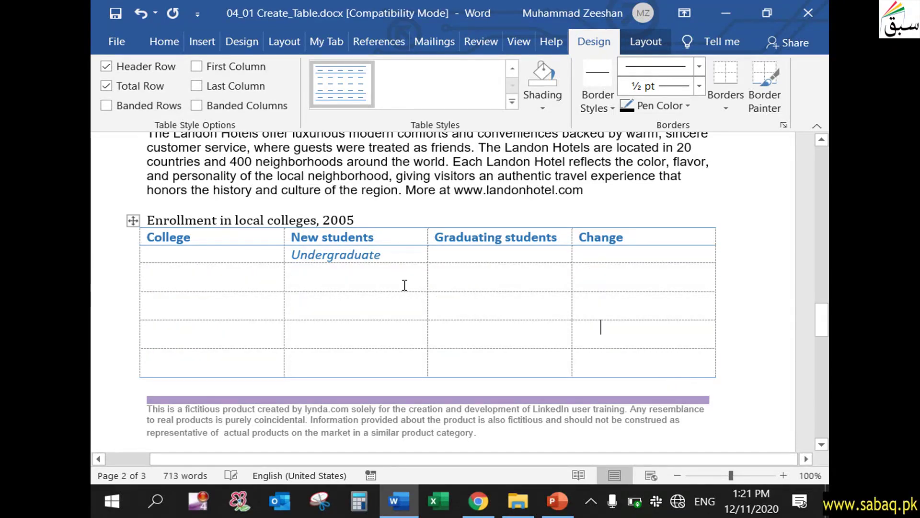
- Clear the Undergraduate subheading and the column heading row, leaving the grid blank
drag(281, 255, 287, 258)
key(Delete)
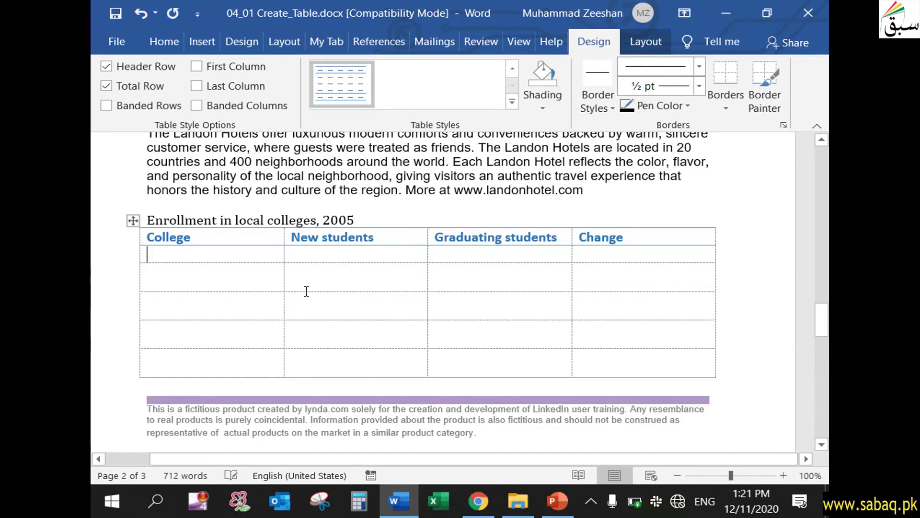
drag(150, 237, 612, 237)
key(Delete)
click(609, 274)
click(271, 241)
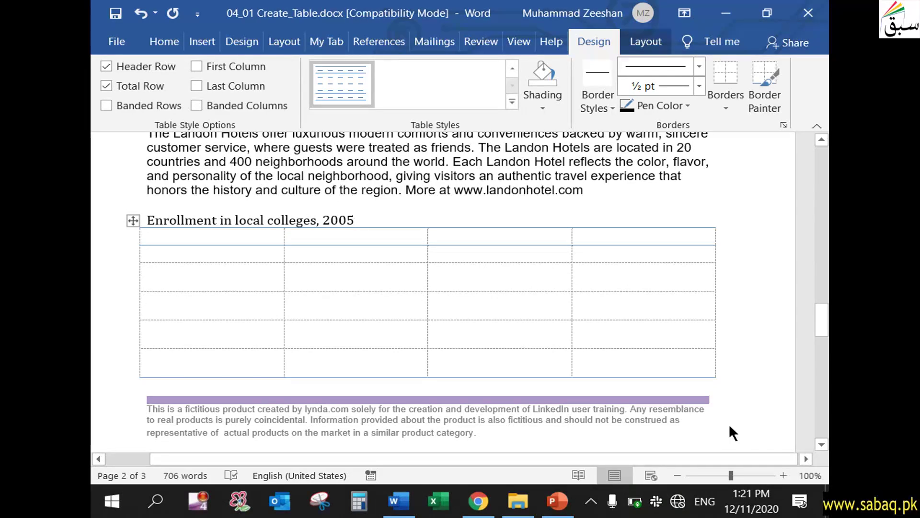
click(730, 384)
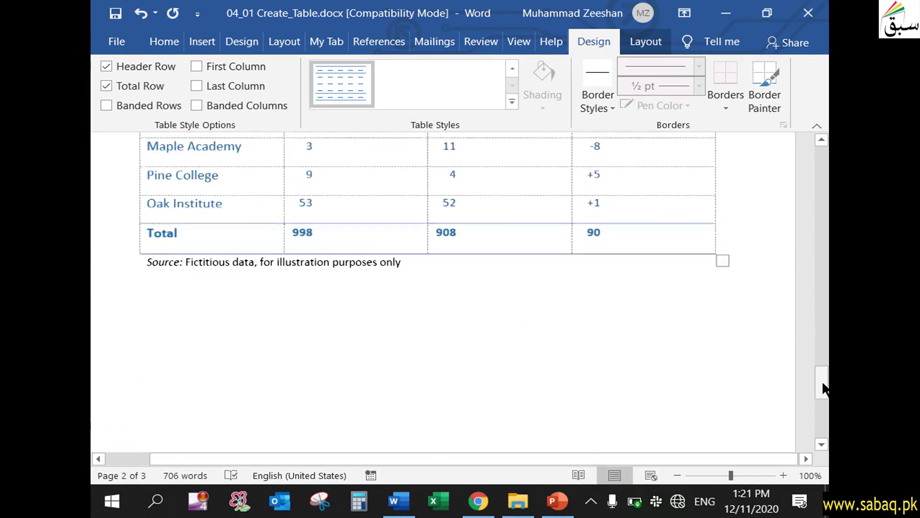
- Move below the enrollment table to empty page 3 and open the Insert tab's Table menu
click(419, 365)
scroll(333, 360, up, 4)
scroll(332, 358, up, 2)
scroll(332, 356, down, 5)
scroll(333, 353, down, 4)
scroll(297, 353, down, 5)
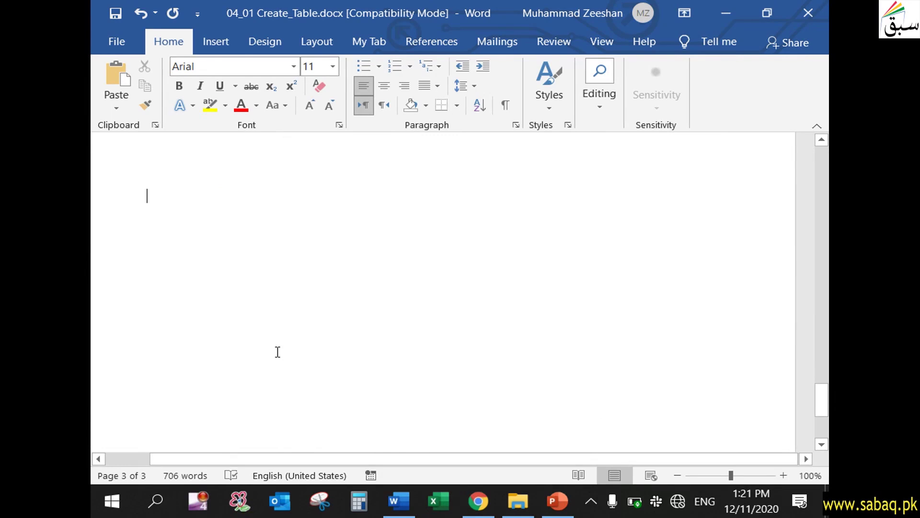
click(211, 40)
click(180, 102)
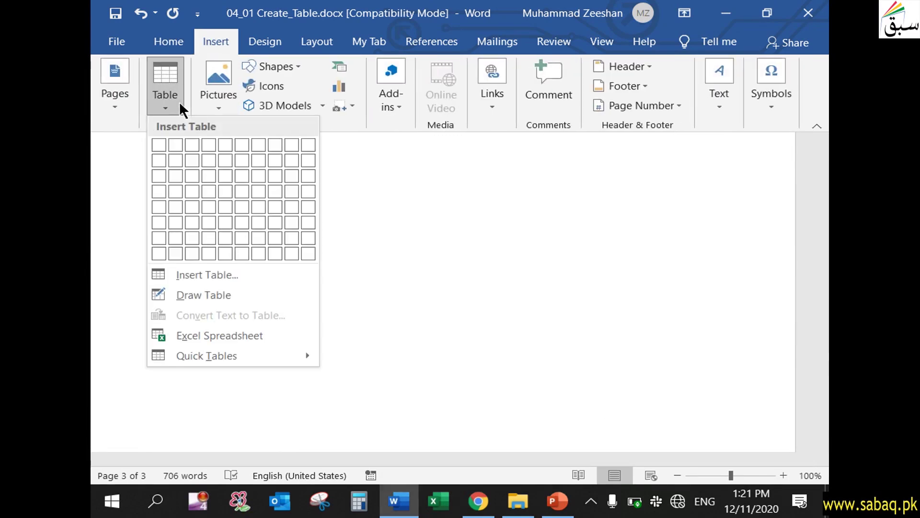
- Draw a single-cell table on page 3 with Draw Table and resize it to 5.7" by 1.05"
click(214, 294)
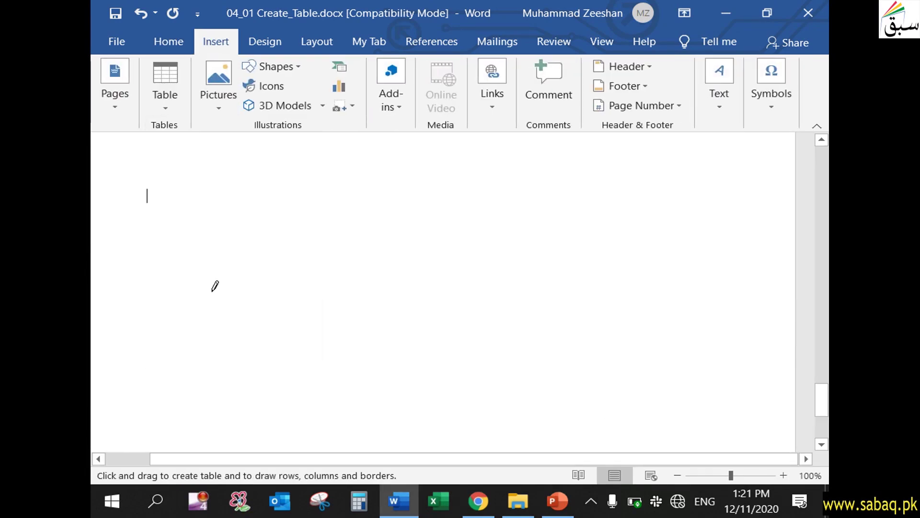
drag(149, 189, 544, 223)
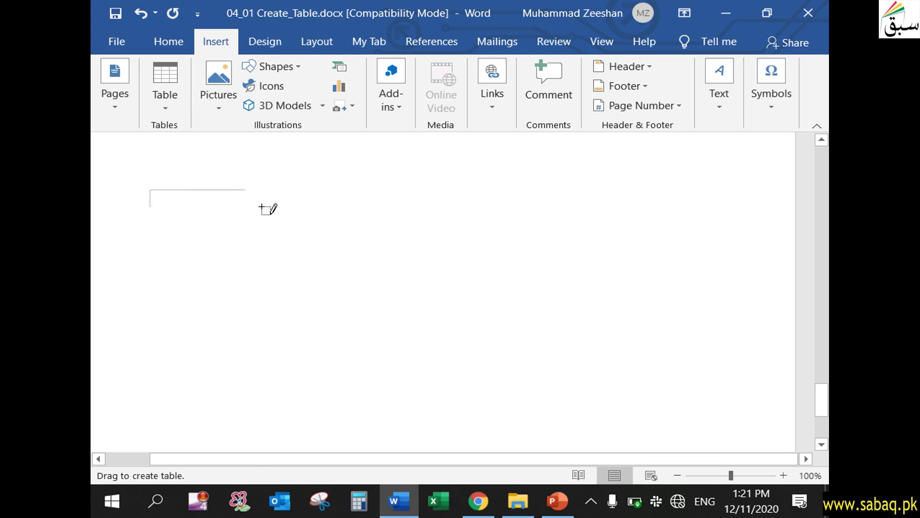
drag(543, 224, 637, 213)
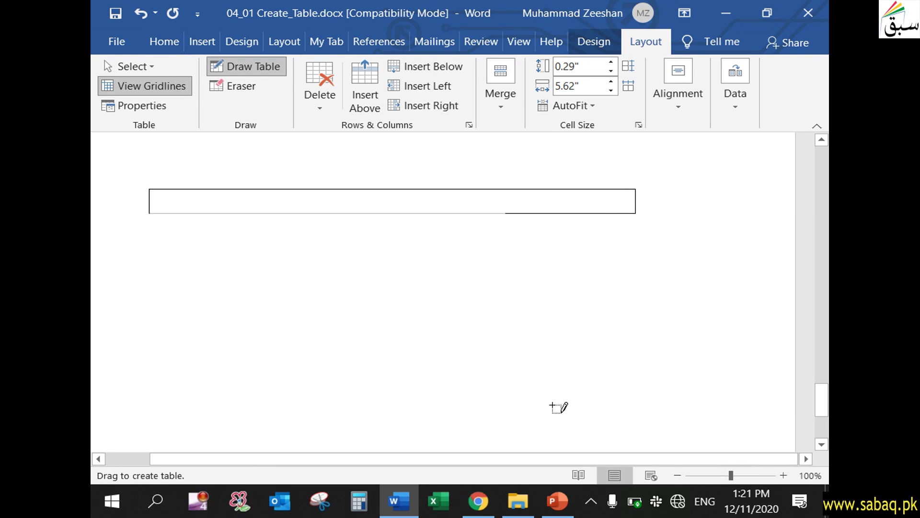
click(633, 407)
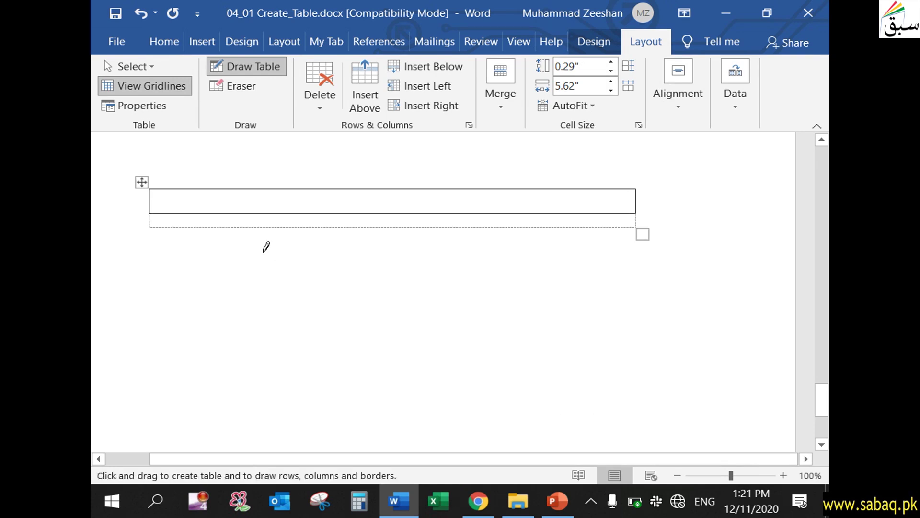
key(Escape)
drag(226, 187, 212, 205)
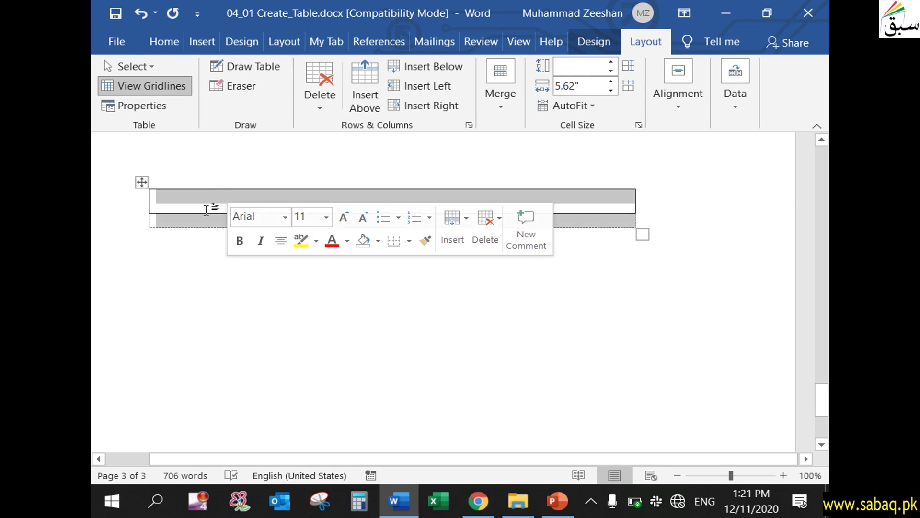
click(174, 216)
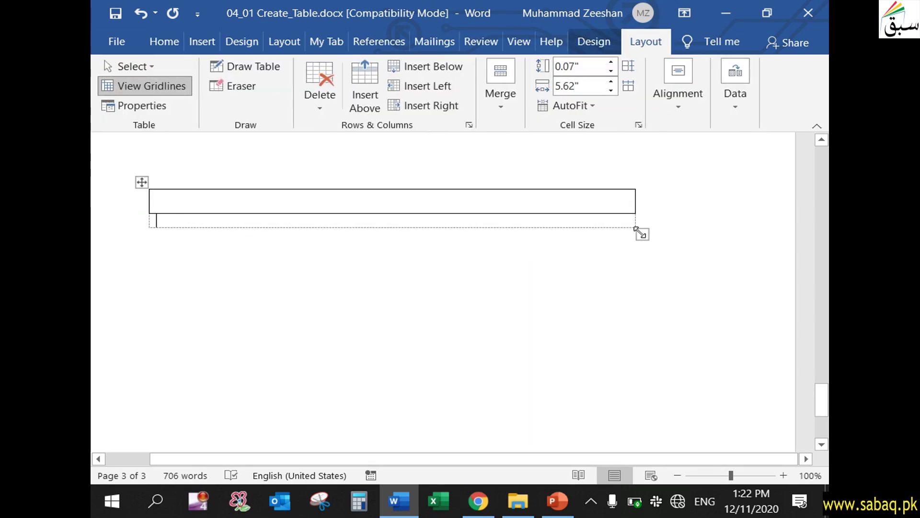
drag(636, 229, 642, 297)
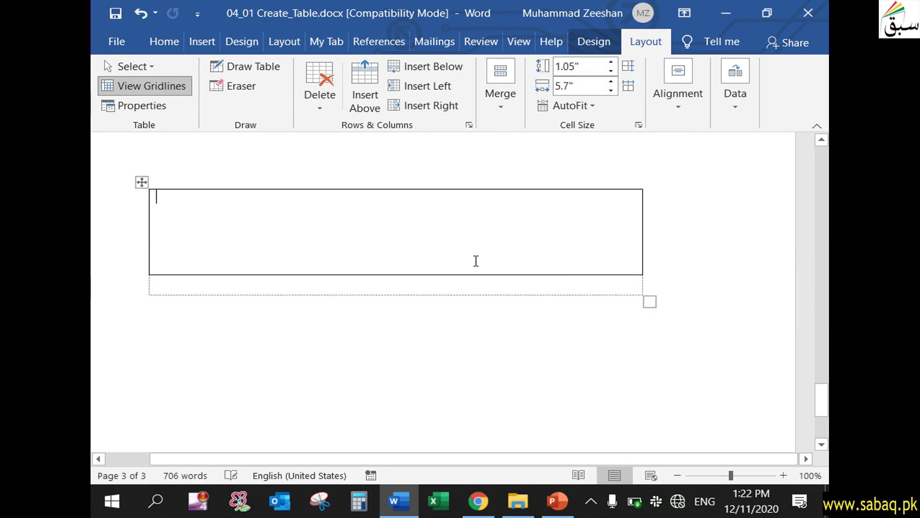
- Add a column to the left and two rows below the drawn table
right_click(142, 182)
mouse_move(185, 281)
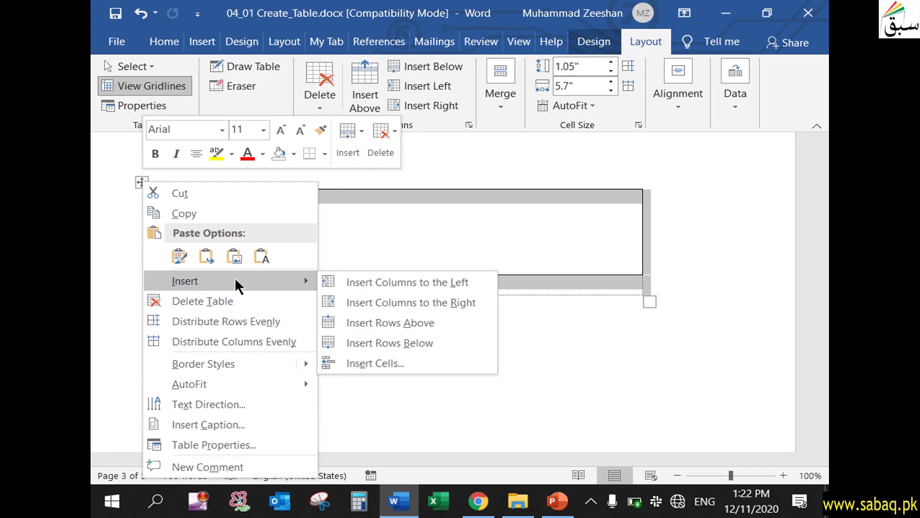
click(369, 281)
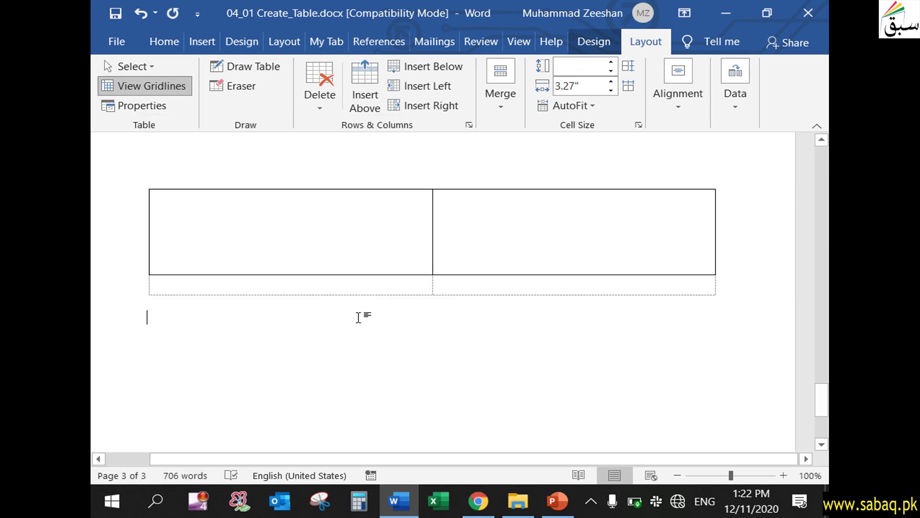
right_click(141, 181)
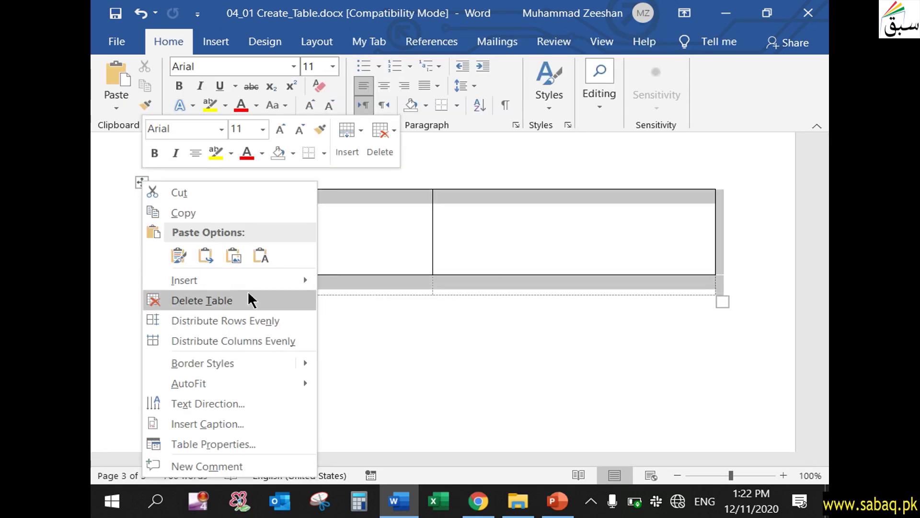
click(436, 341)
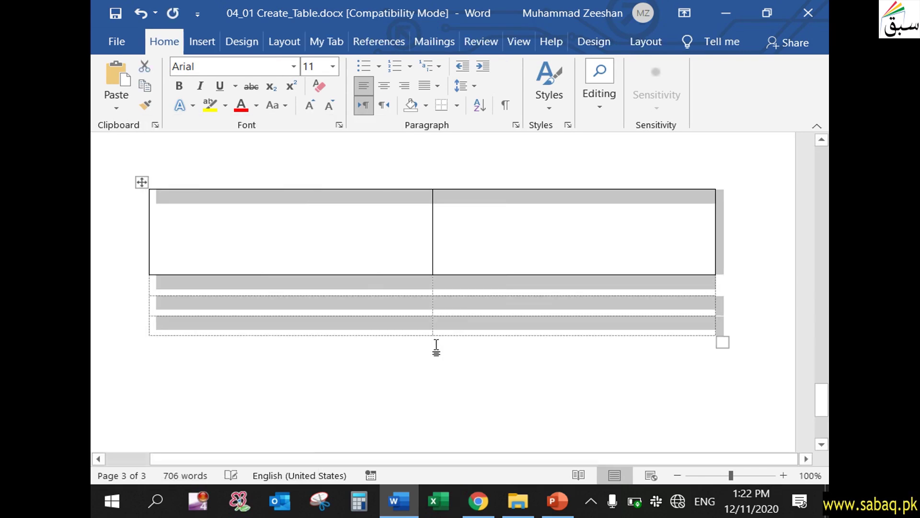
click(259, 229)
click(271, 350)
click(283, 323)
click(277, 242)
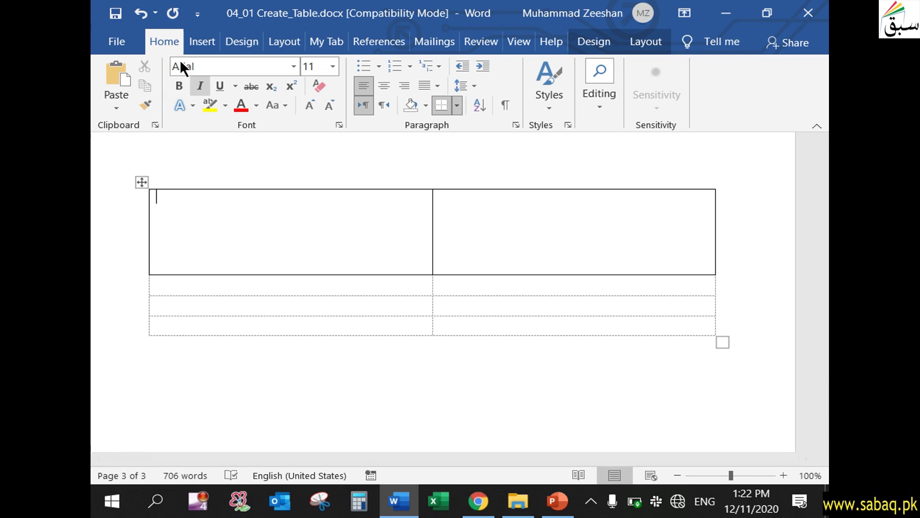
- Open and close the Insert tab's Table menu without adding anything, then scroll back up
click(199, 43)
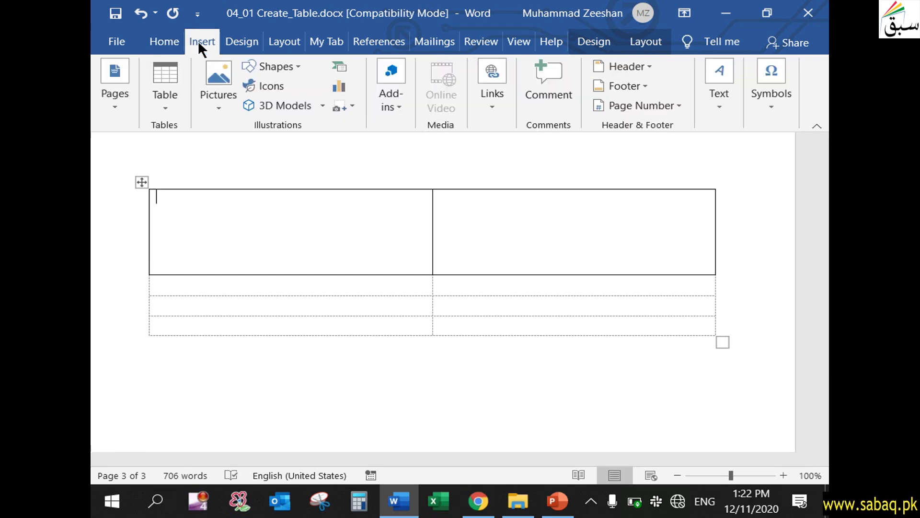
click(164, 106)
click(163, 100)
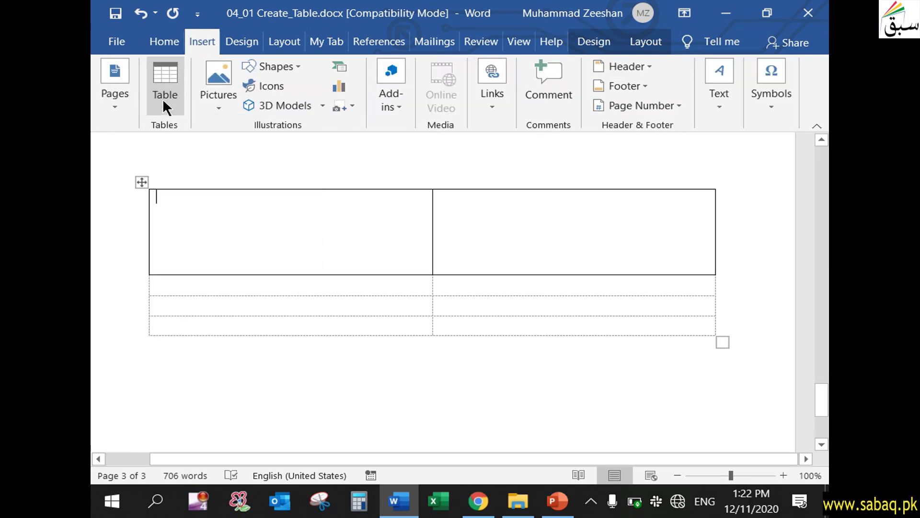
scroll(561, 283, up, 3)
scroll(561, 283, up, 5)
- Select the New Events Spaces table, then return to the 'Create a Table in MS Word' PowerPoint slide show
scroll(561, 283, up, 5)
scroll(561, 280, up, 10)
scroll(561, 280, up, 10)
scroll(561, 279, up, 10)
scroll(561, 279, up, 5)
scroll(560, 279, up, 4)
scroll(561, 319, down, 1)
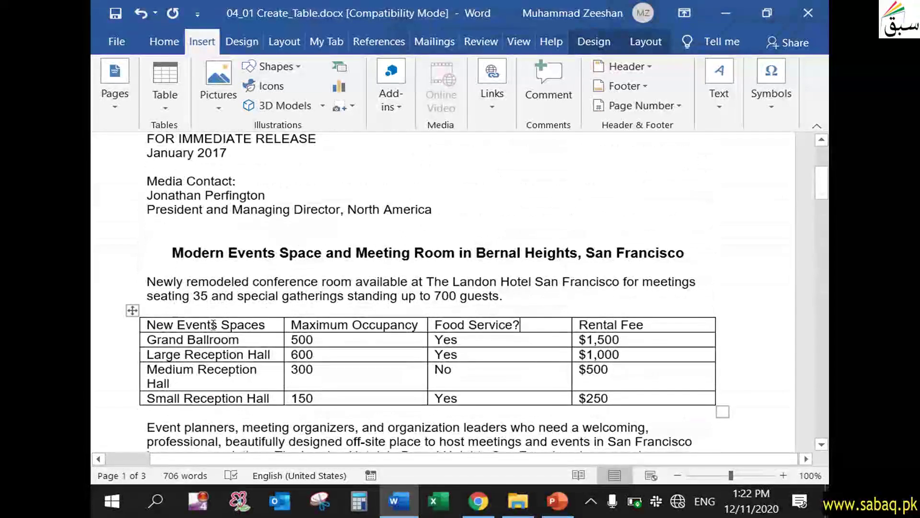
click(132, 310)
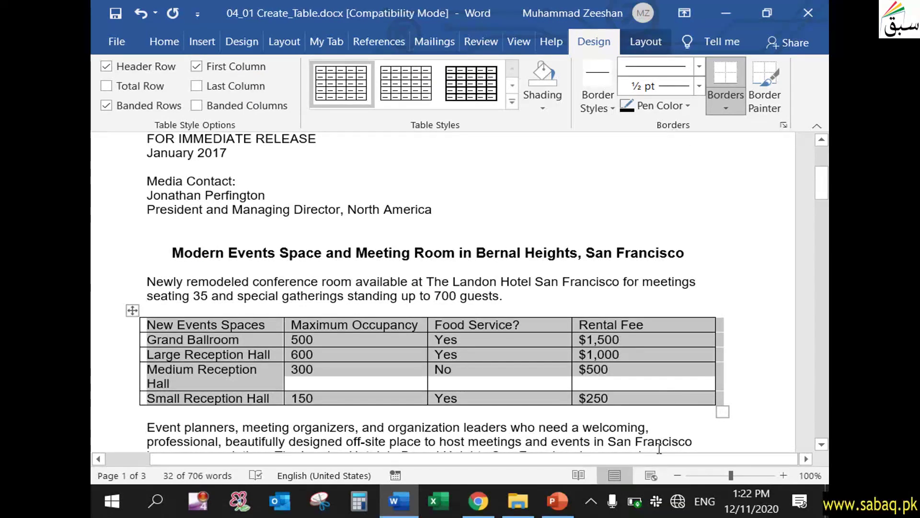
click(557, 501)
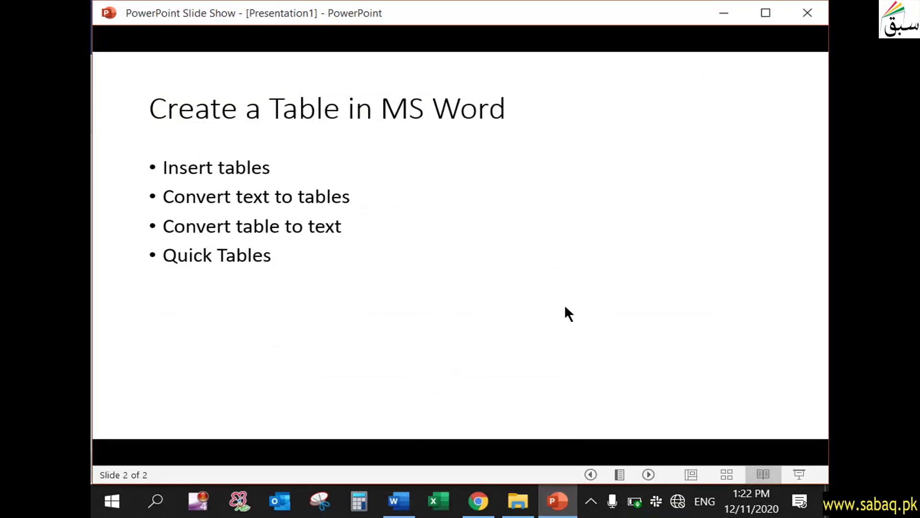